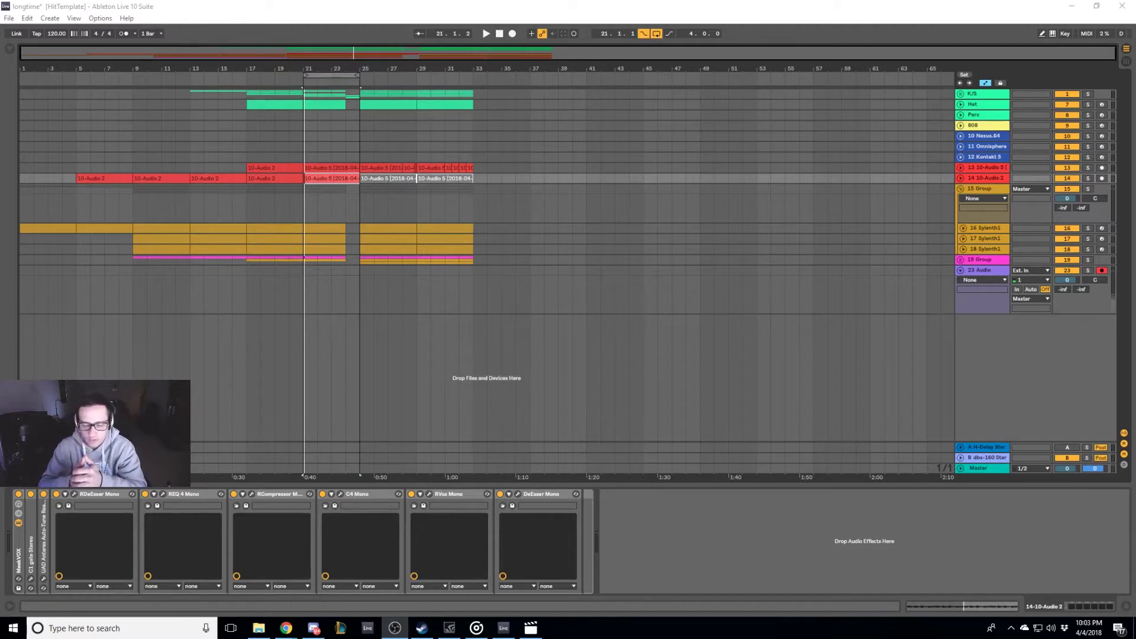
Turn off all six plug-ins in track 14's vocal rack: DeEsser, RVox, C4, REQ 4, RDeEsser and RCompressor.
key(space)
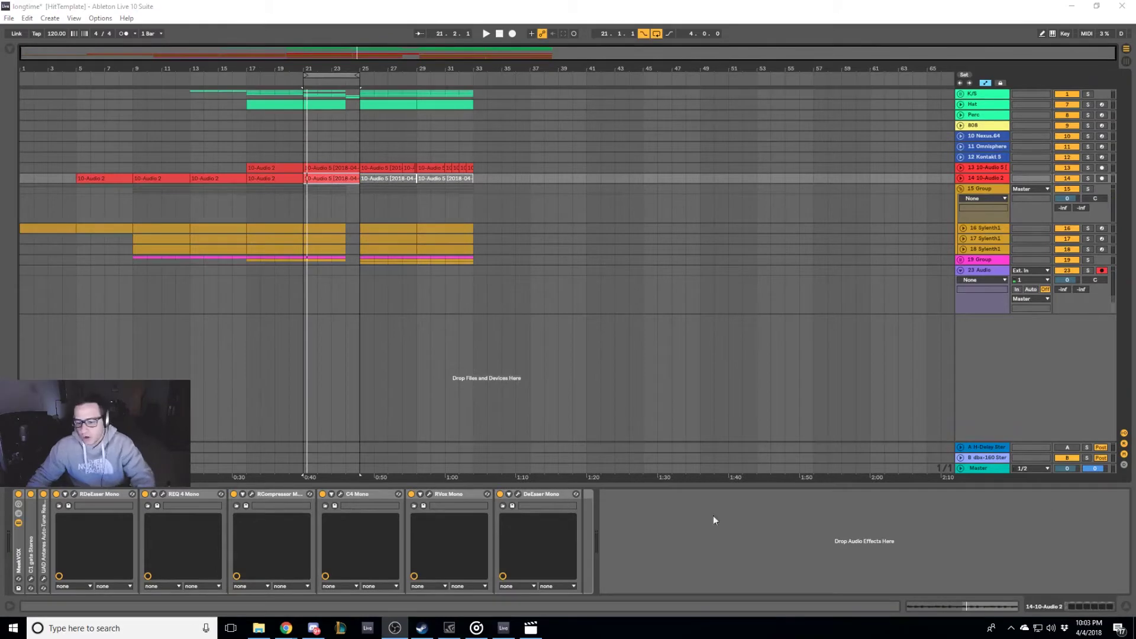
click(982, 178)
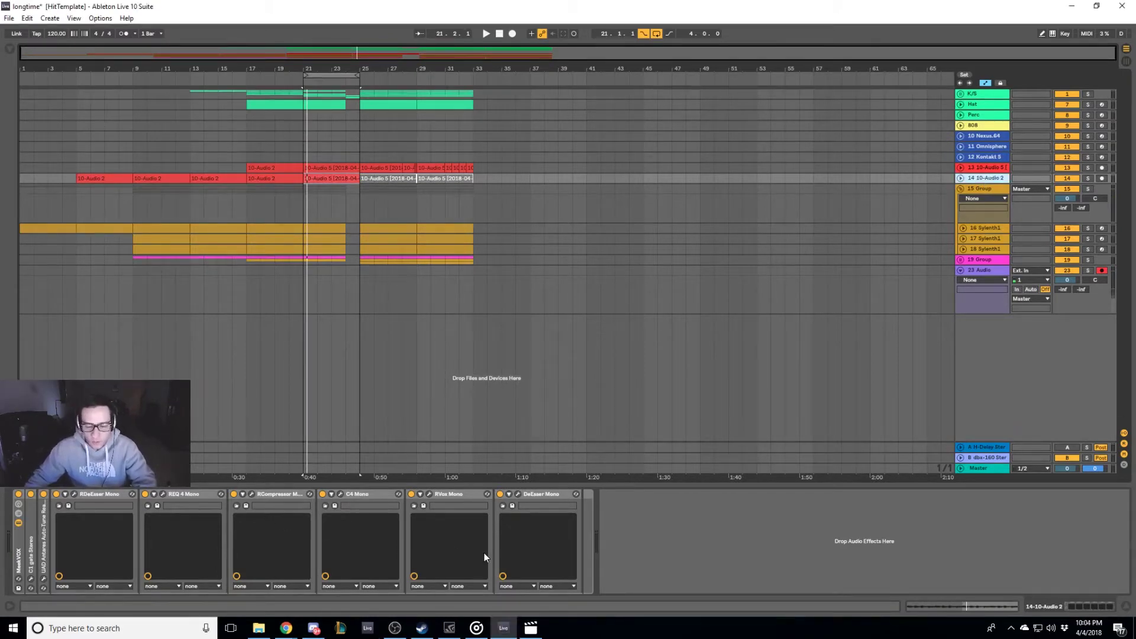
click(500, 494)
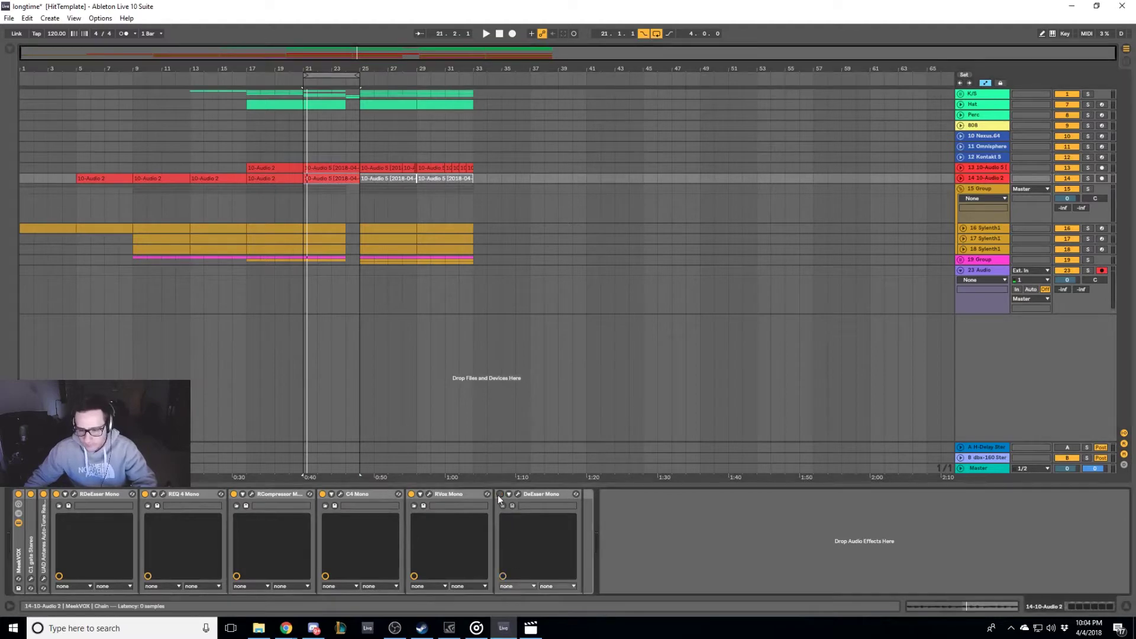
click(411, 494)
click(322, 495)
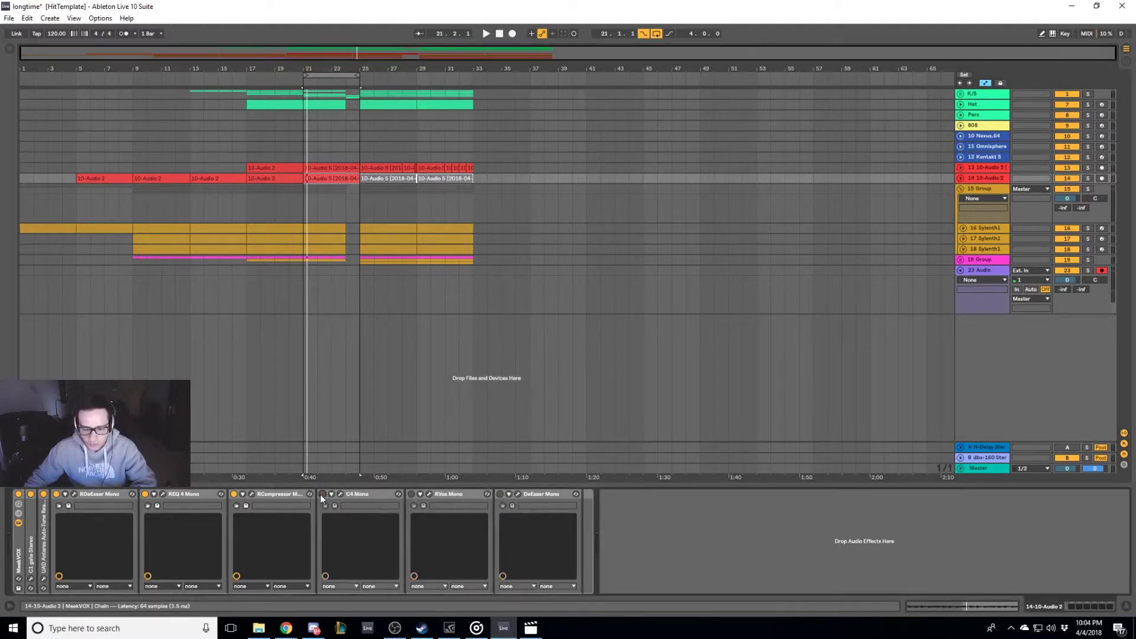
click(145, 494)
click(57, 494)
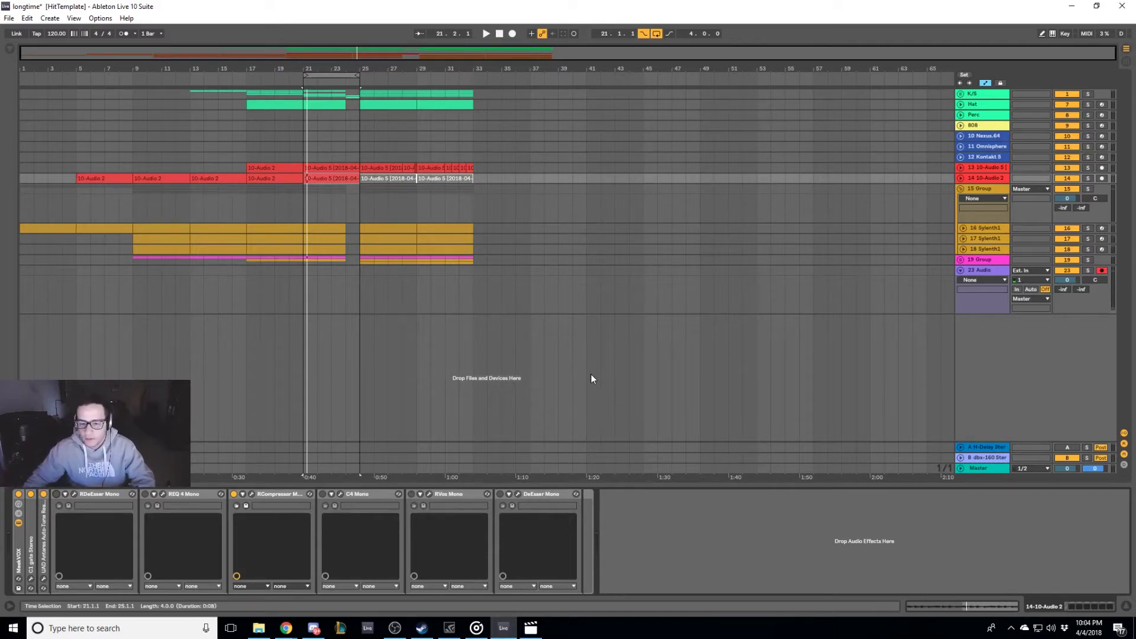
click(233, 494)
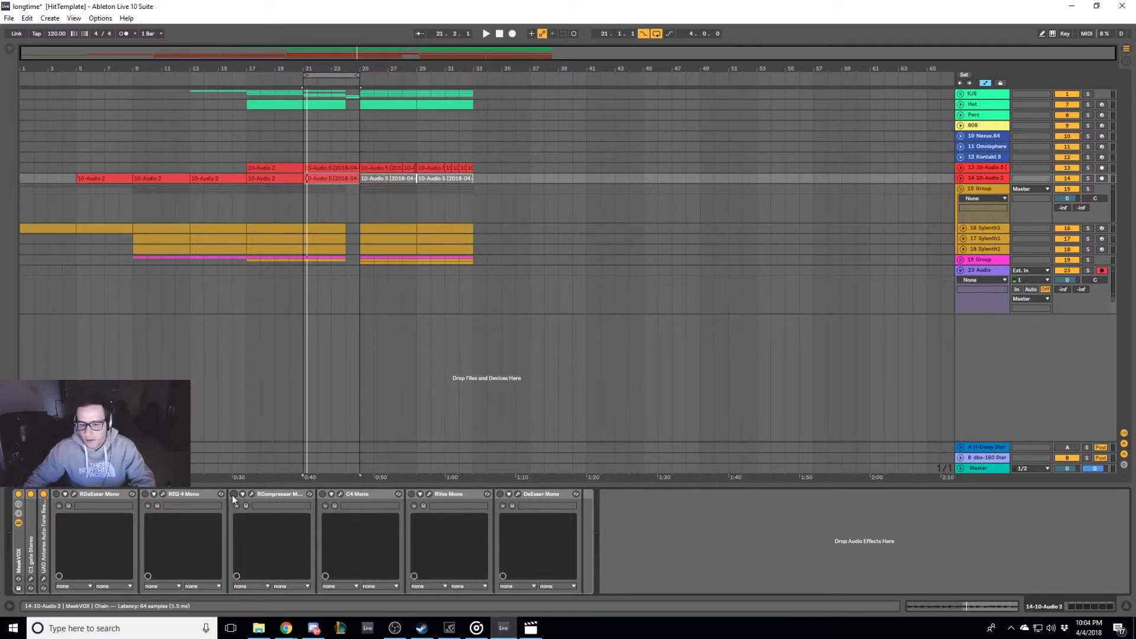
Solo track 14 in the mixer and play the loop to hear the vocal with the six plug-ins off.
key(Tab)
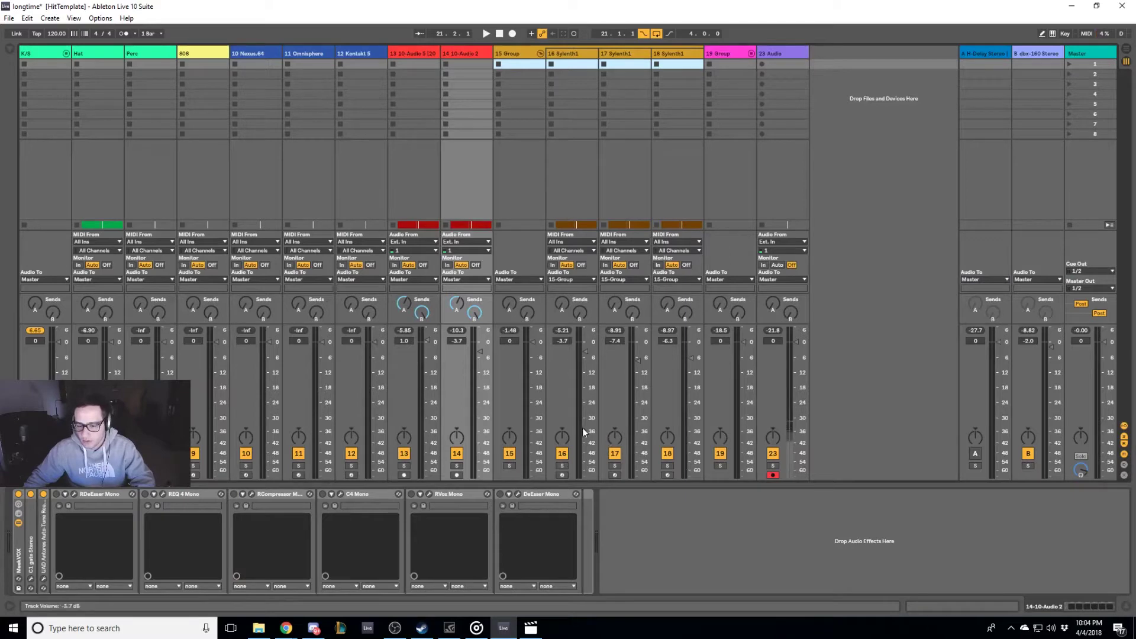
drag(472, 324, 477, 271)
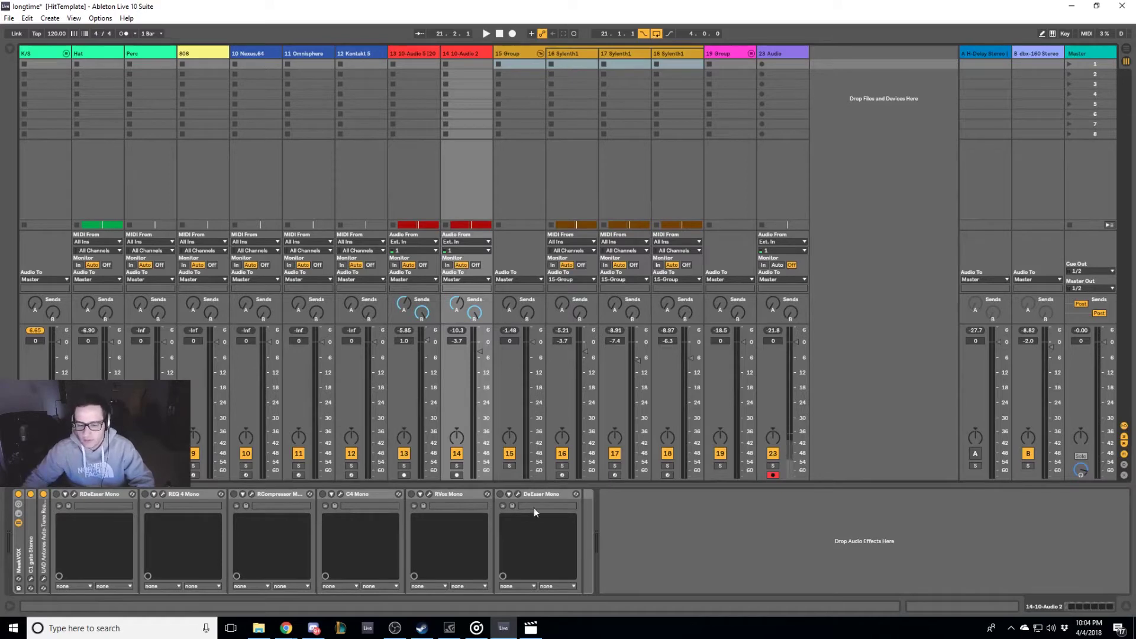
click(457, 466)
key(space)
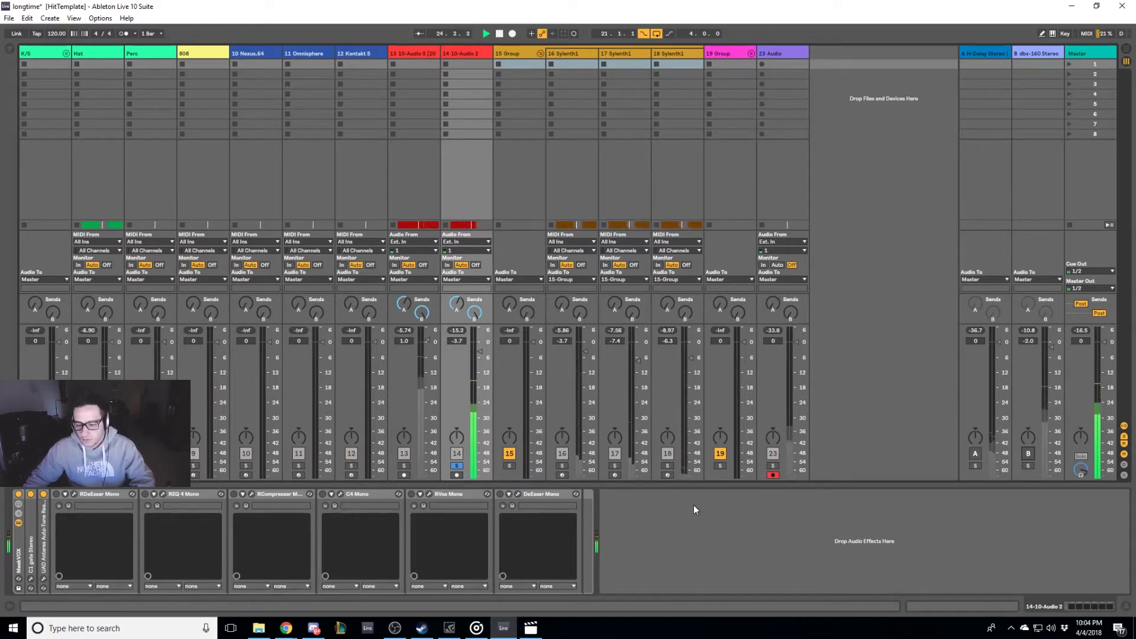
key(space)
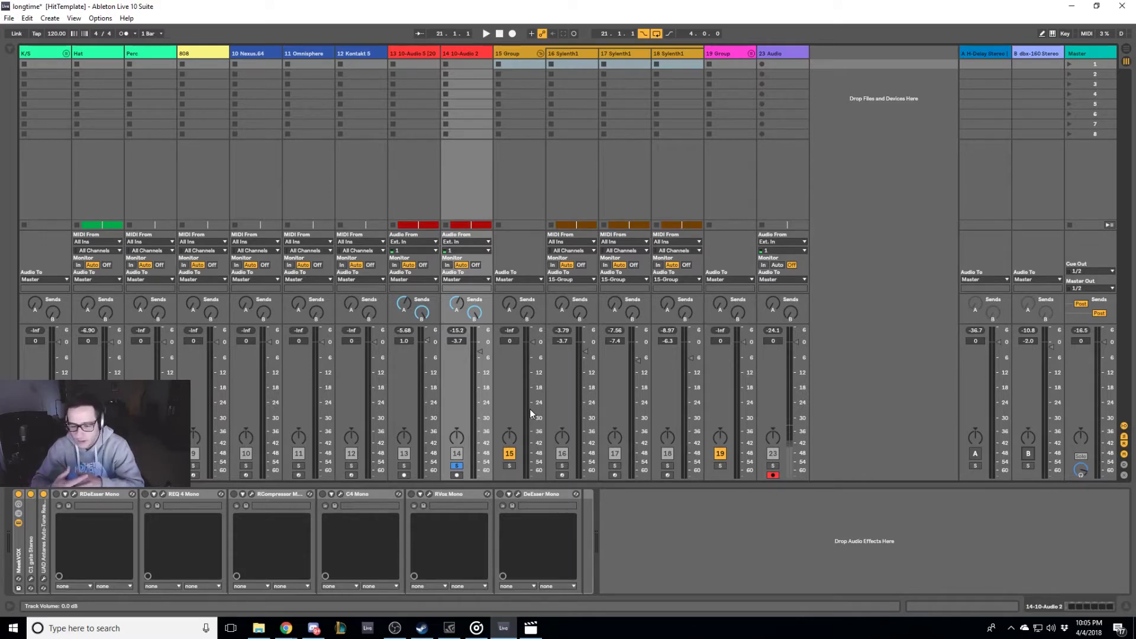
Open RCompressor Mono on track 14 and set its release to 57.3.
click(251, 493)
drag(514, 185, 278, 227)
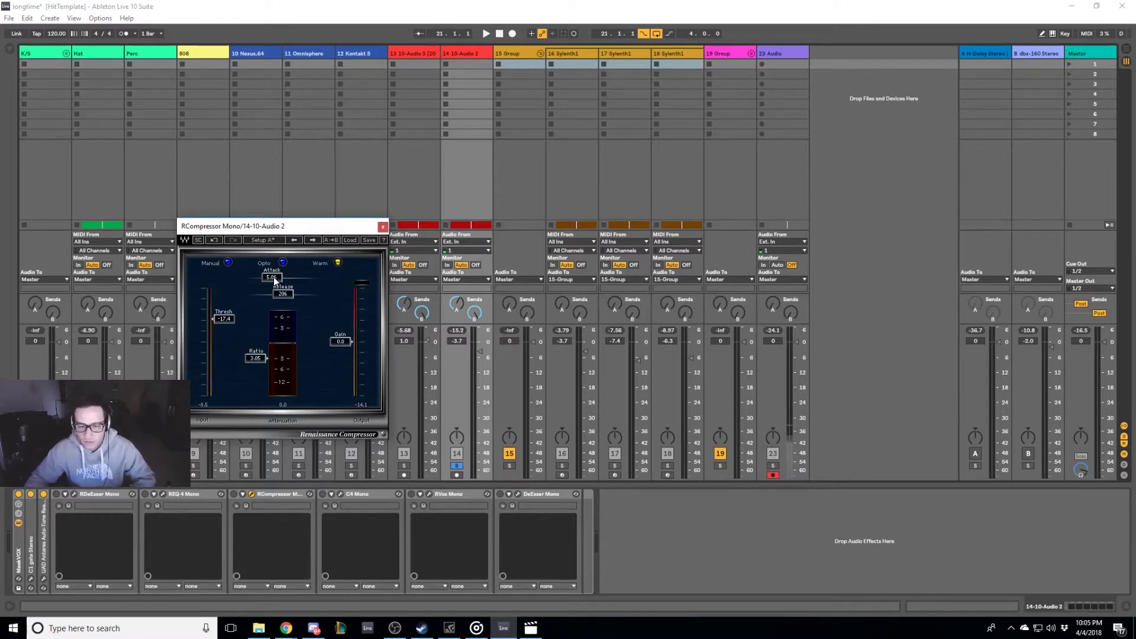
drag(286, 297, 276, 297)
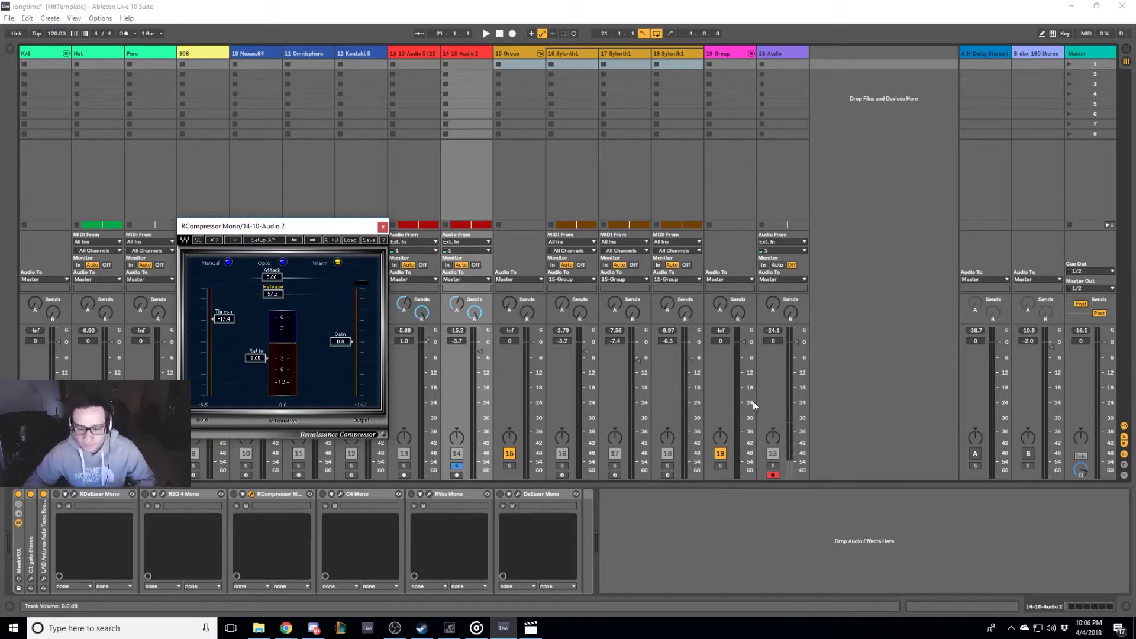
Turn on RCompressor Mono during loop playback and listen to the compressed vocal.
key(space)
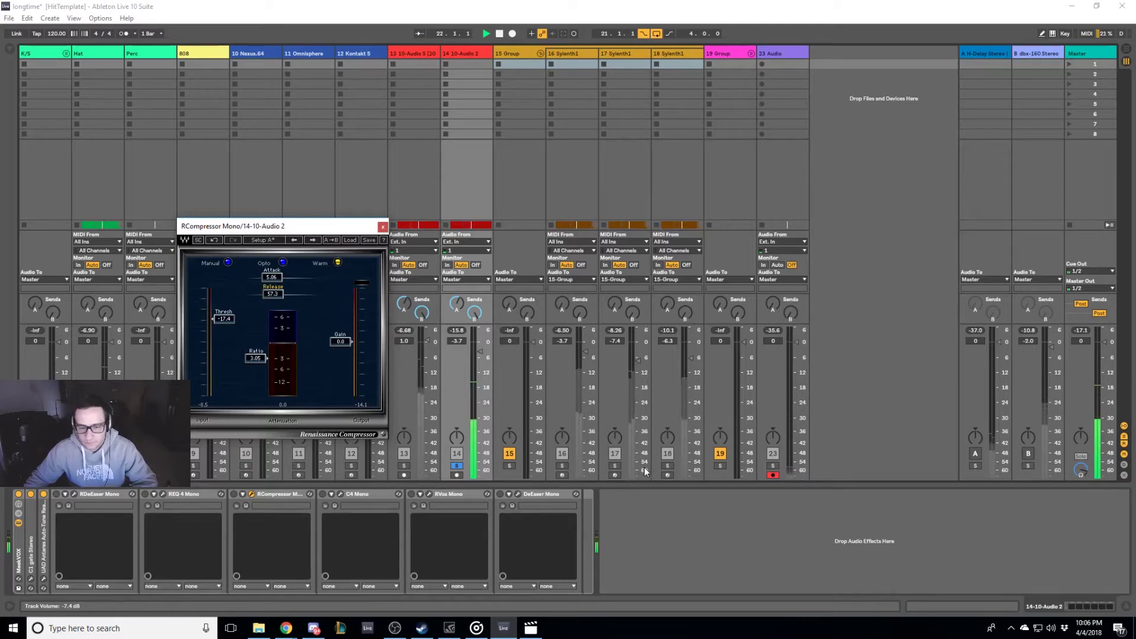
click(234, 498)
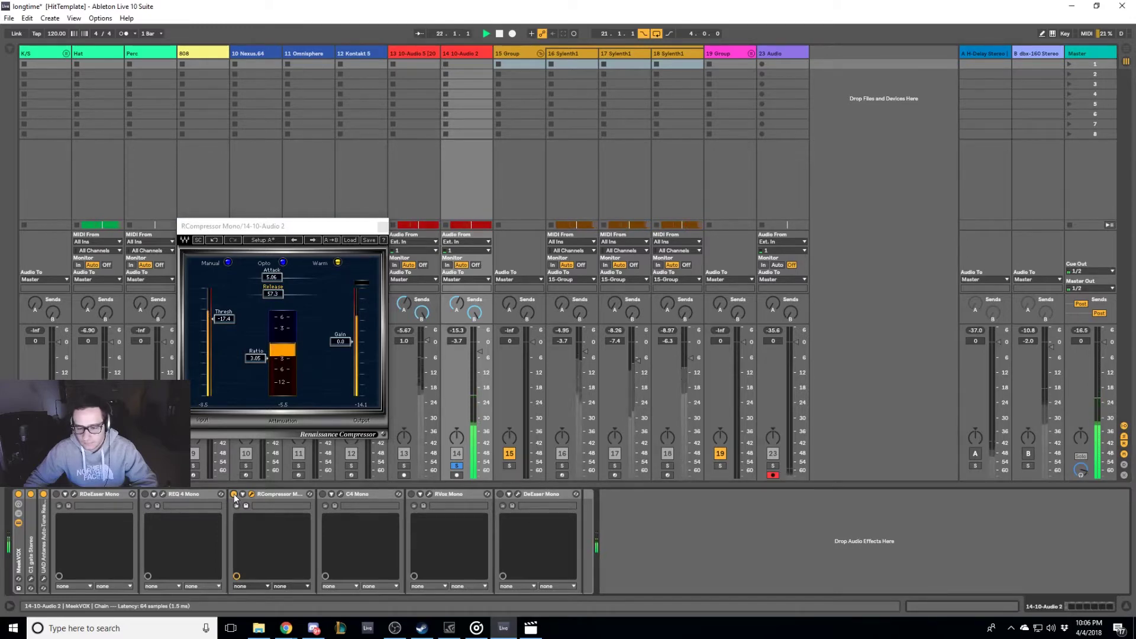
key(space)
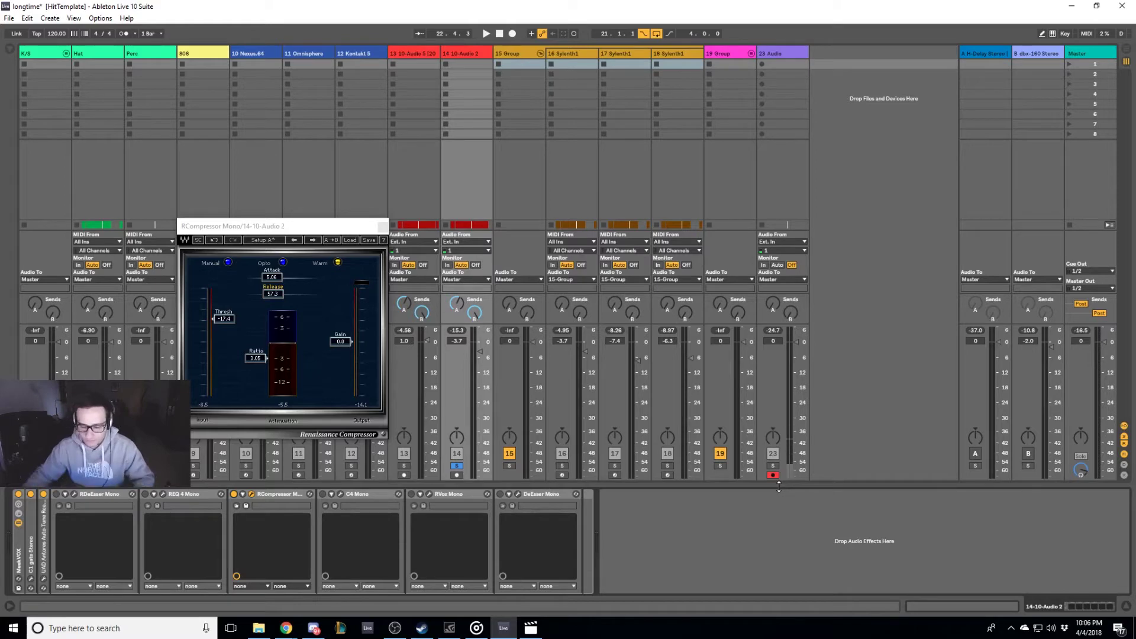
key(space)
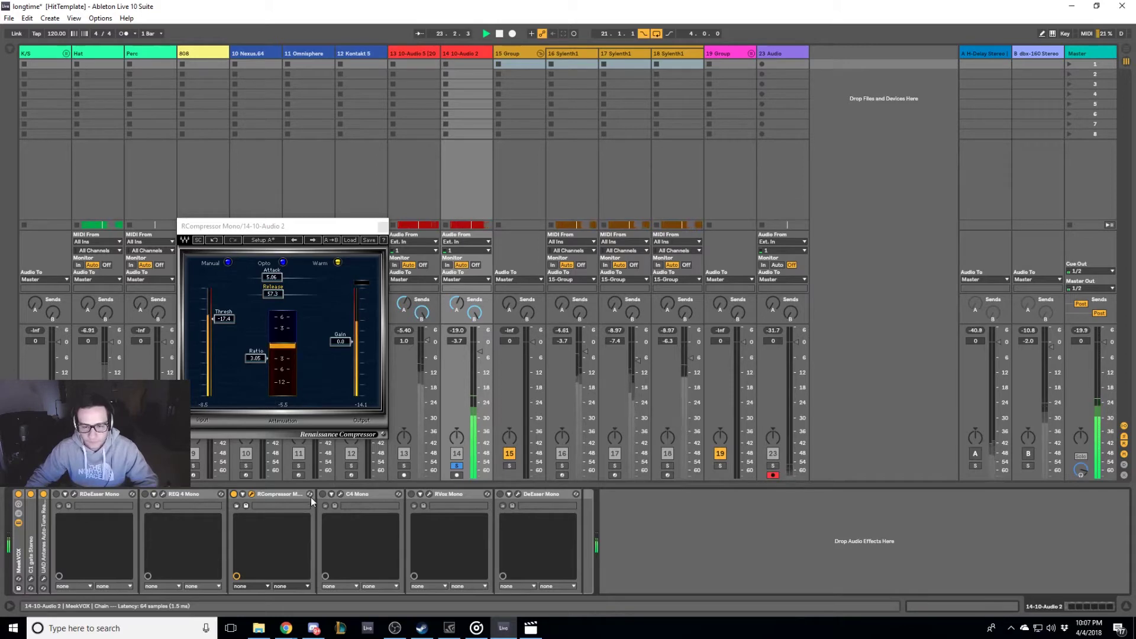
key(space)
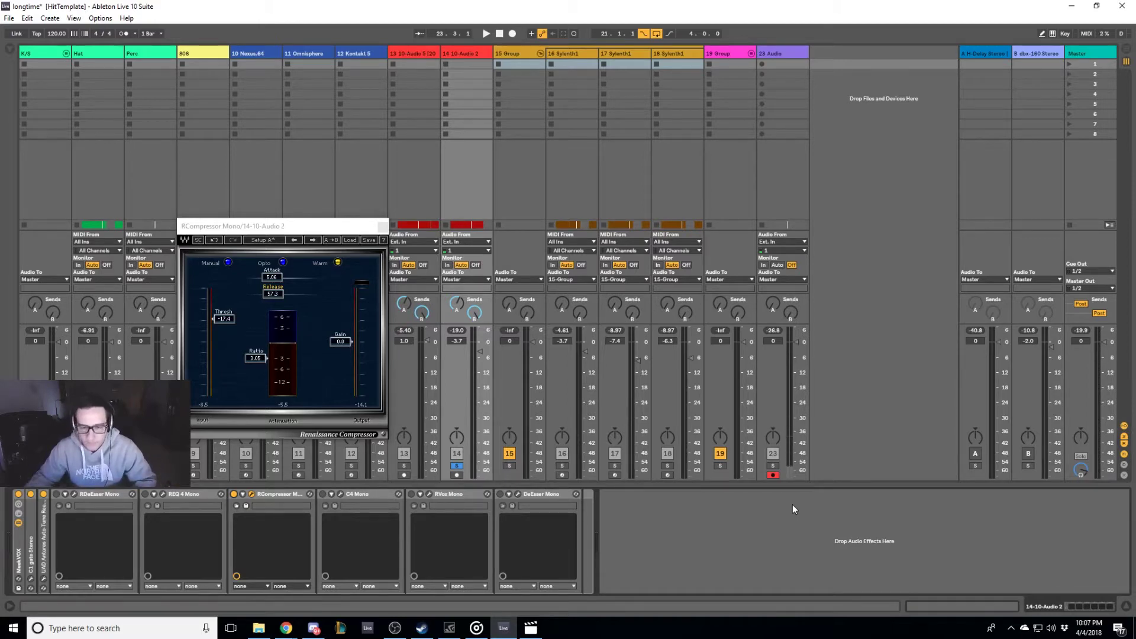
drag(286, 235, 313, 218)
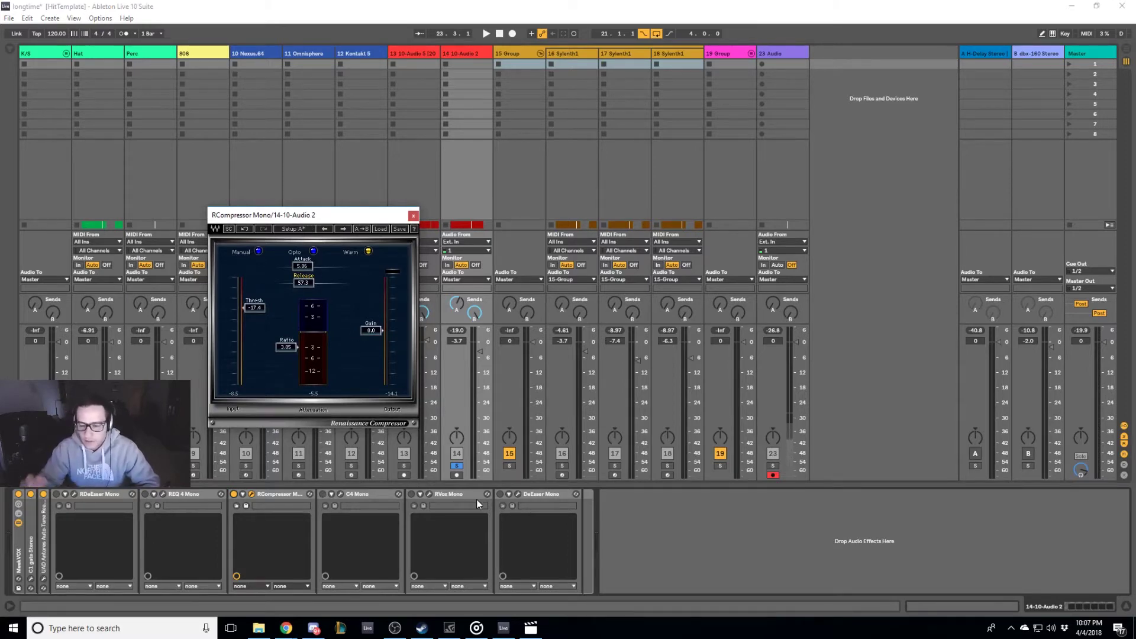
Turn on C4 Mono and return to the Arrangement View.
click(322, 494)
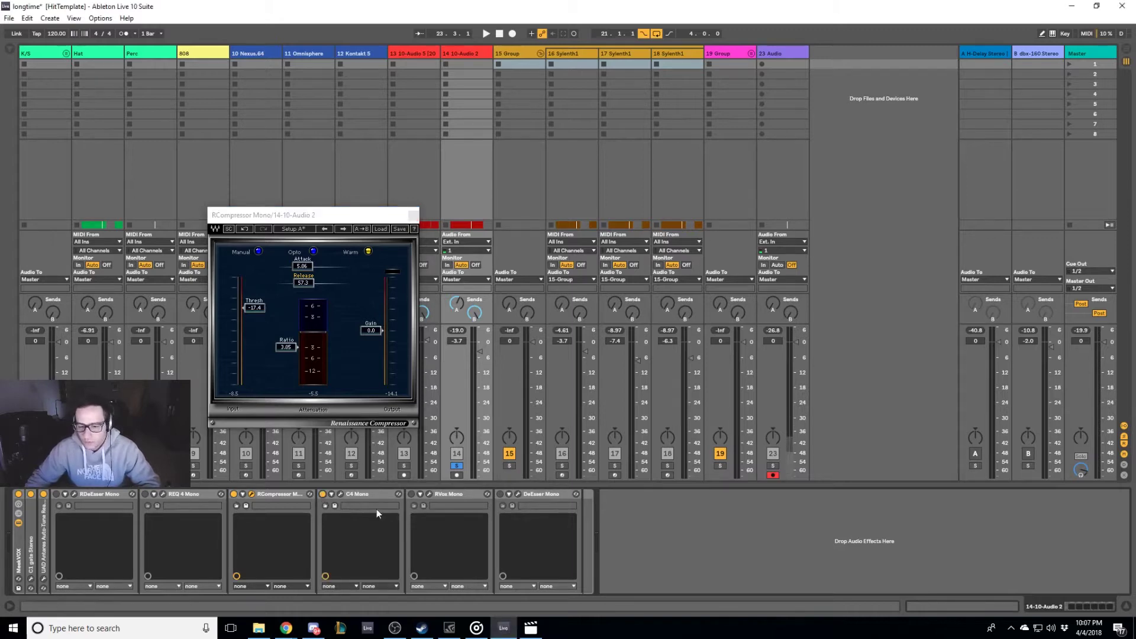
drag(296, 215, 157, 204)
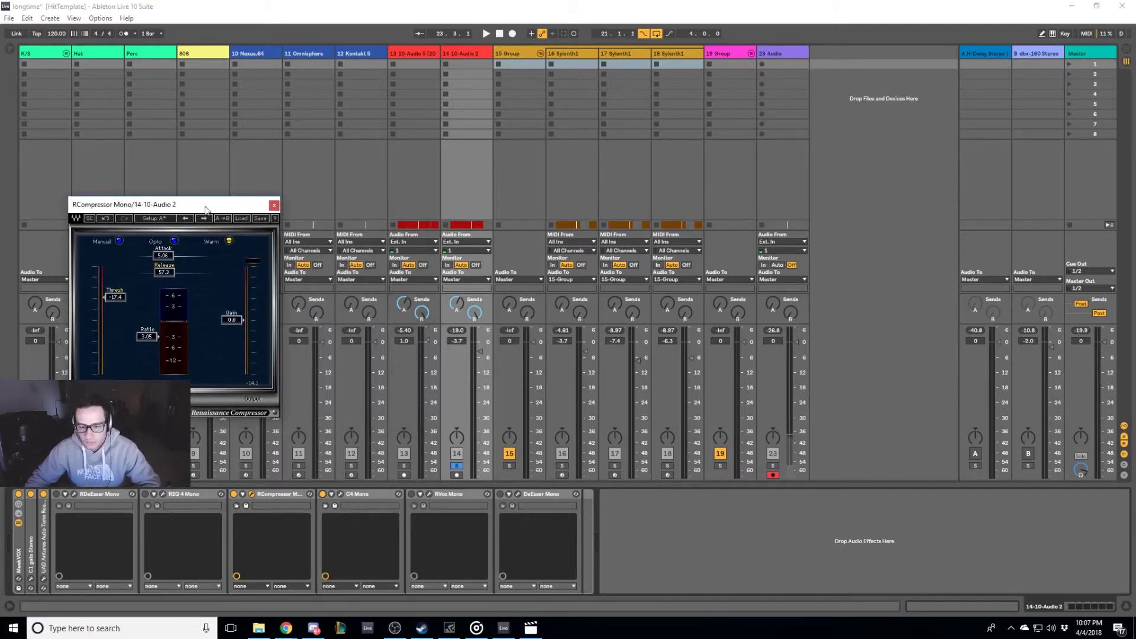
key(Tab)
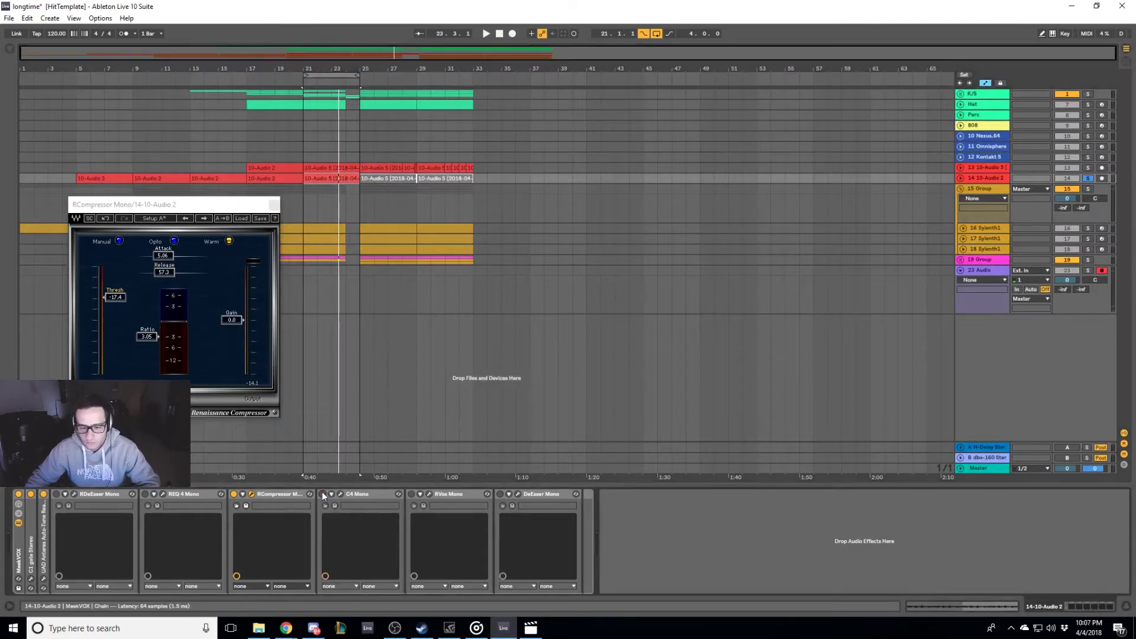
click(322, 495)
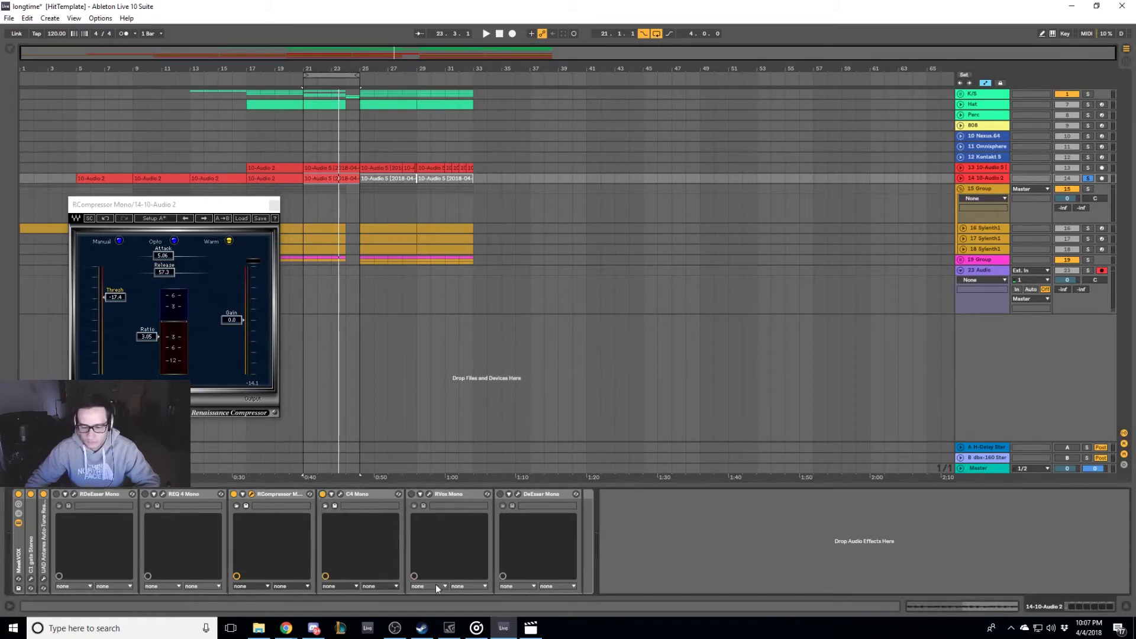
click(504, 629)
click(504, 629)
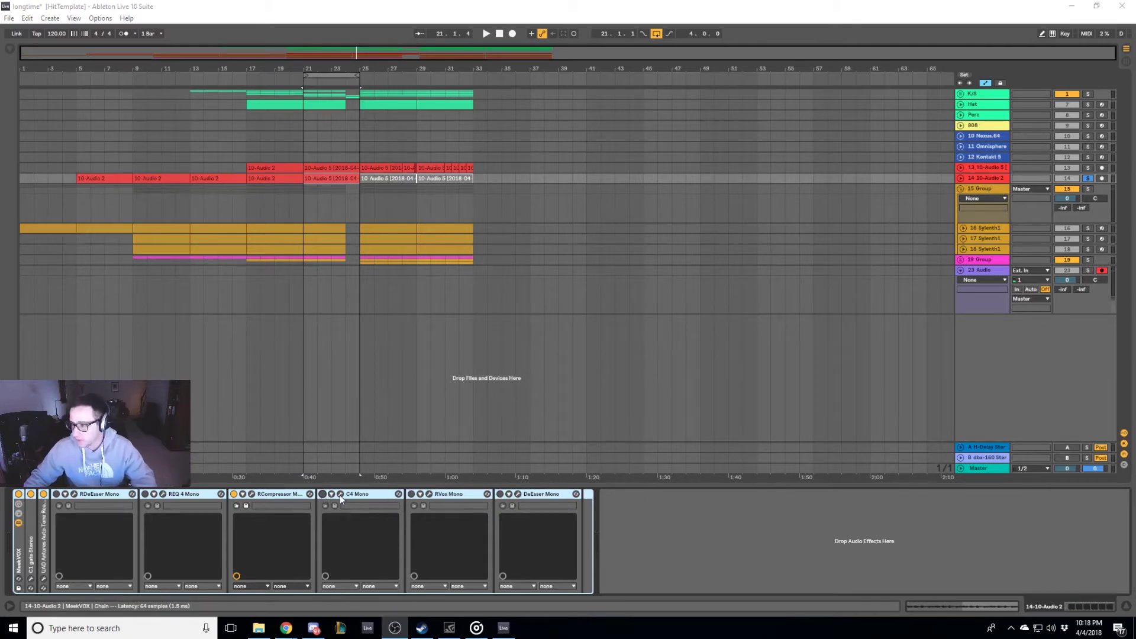
Review the RCompressor Mono settings for the vocal and close its window.
click(333, 181)
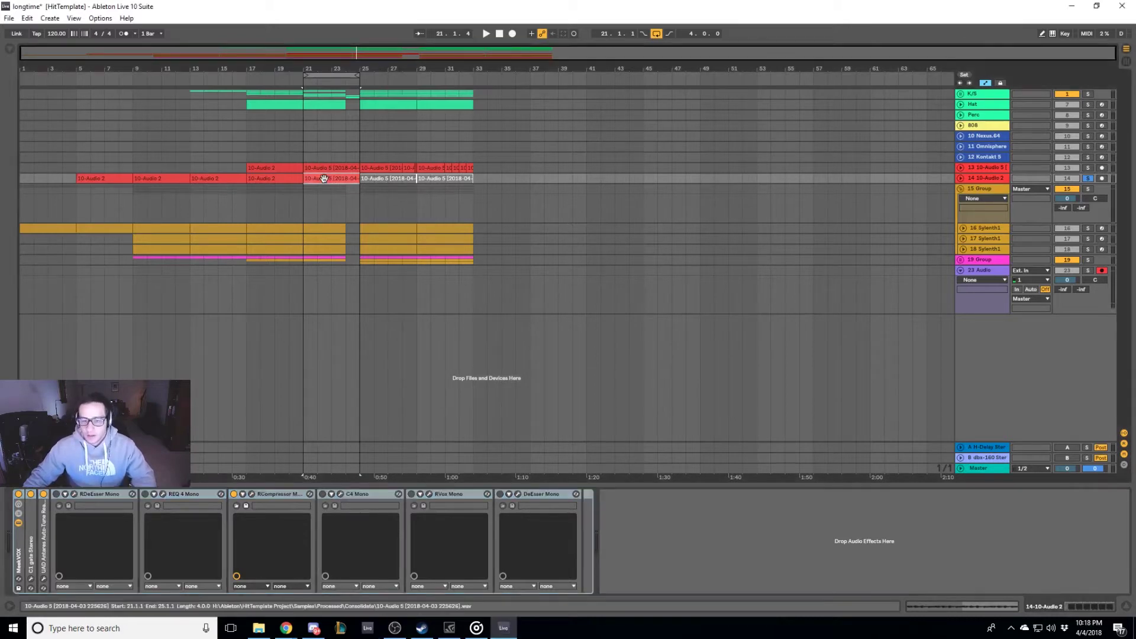
click(252, 494)
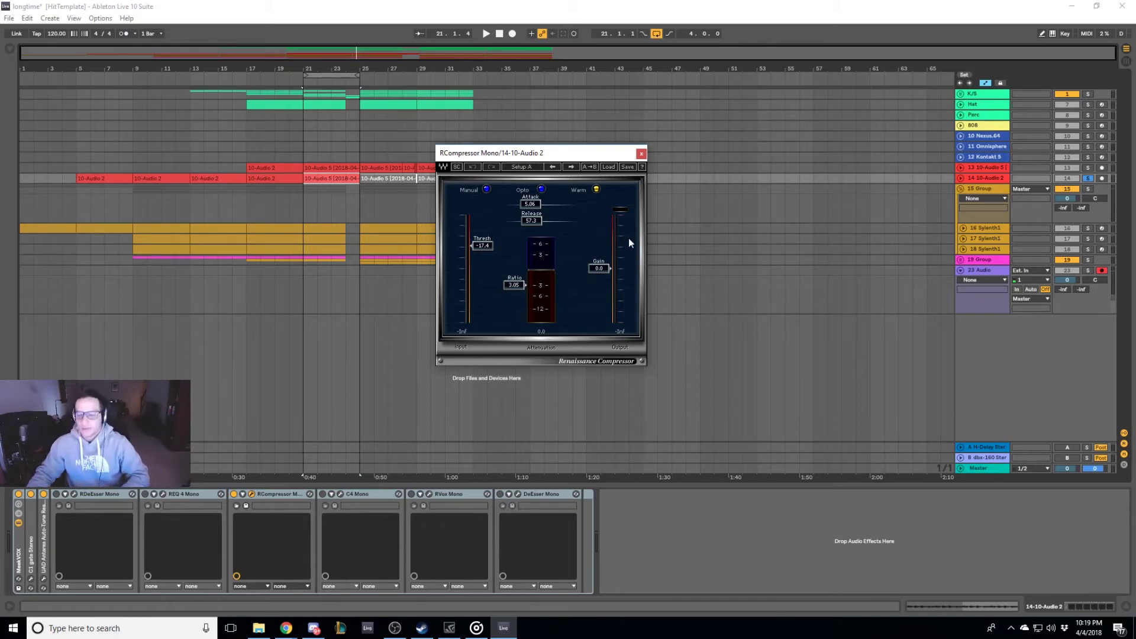
click(641, 154)
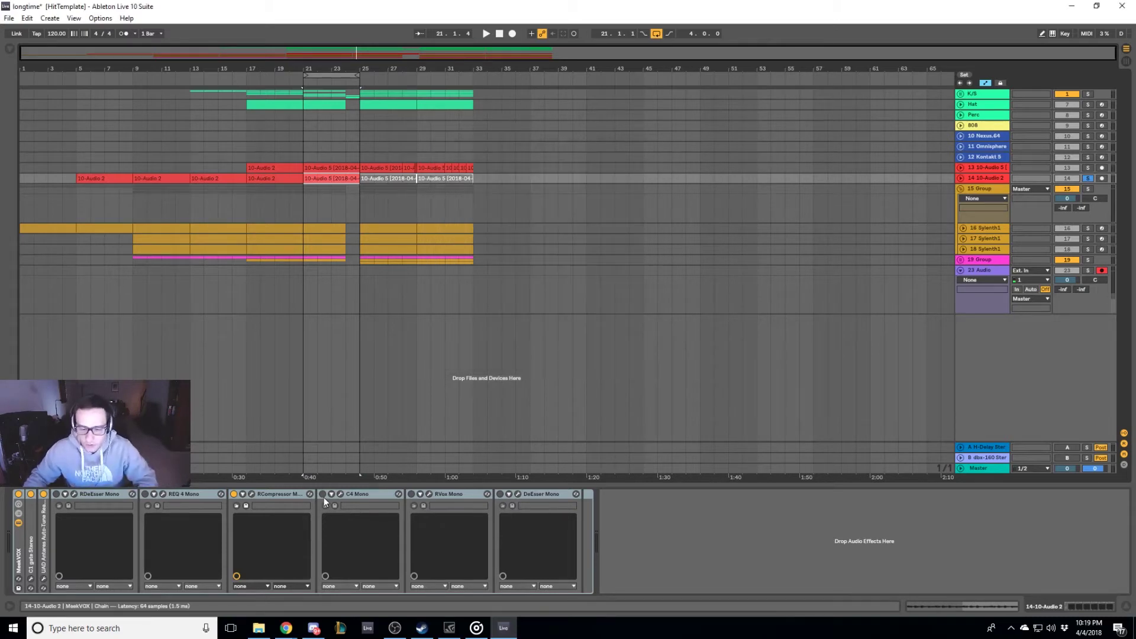
Open C4 Mono and compare the looped vocal with it bypassed and enabled, leaving it on.
click(341, 494)
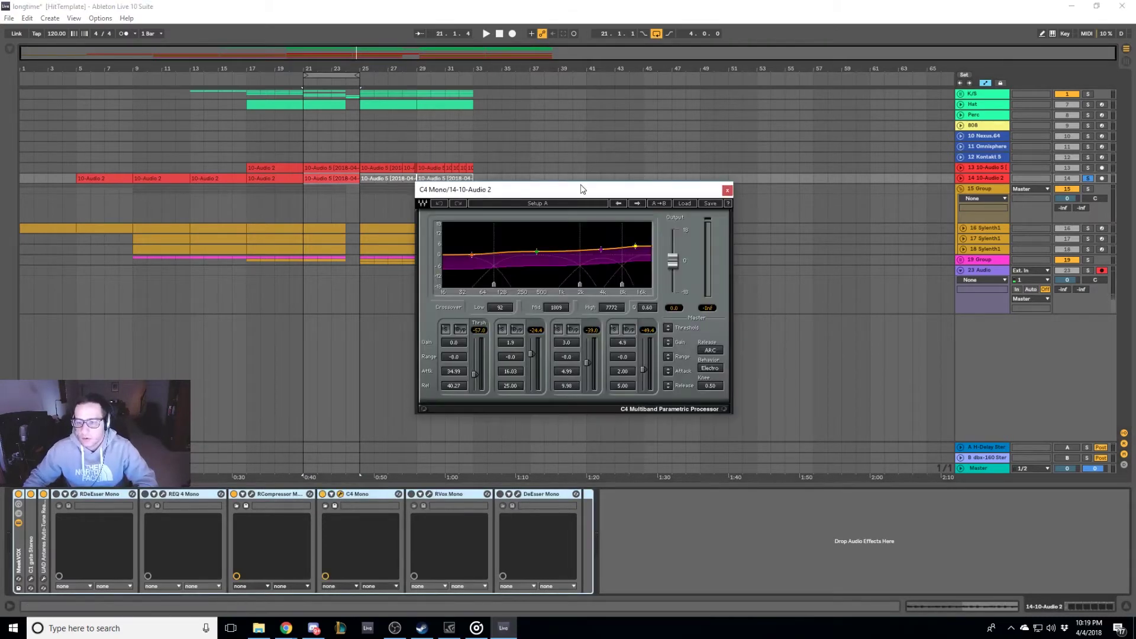
drag(580, 188, 523, 182)
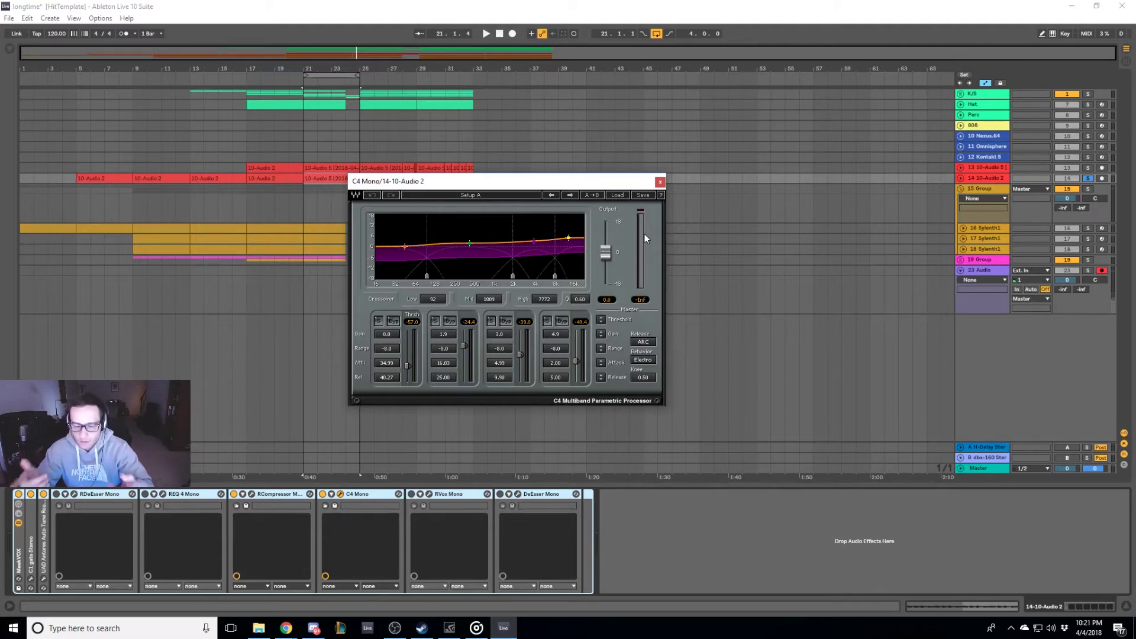
click(322, 494)
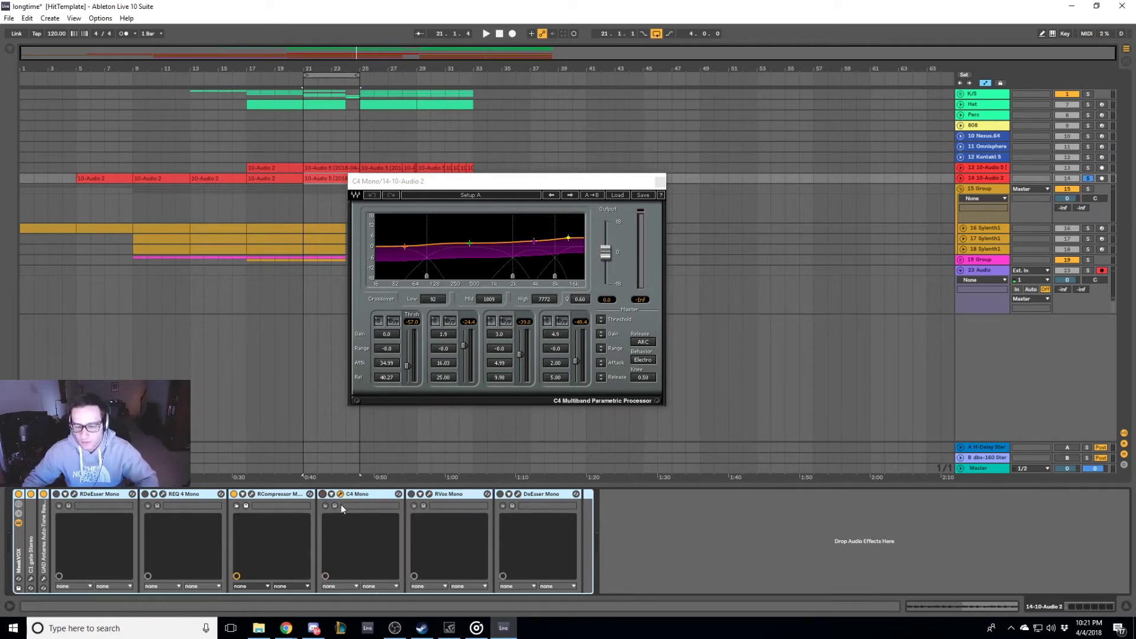
key(space)
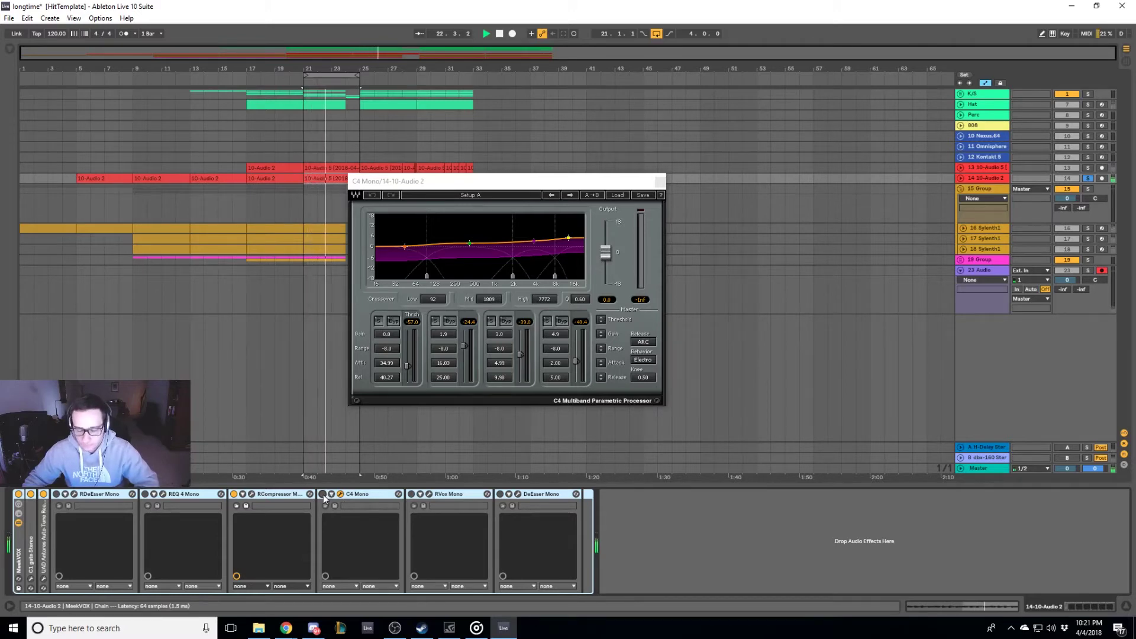
click(323, 494)
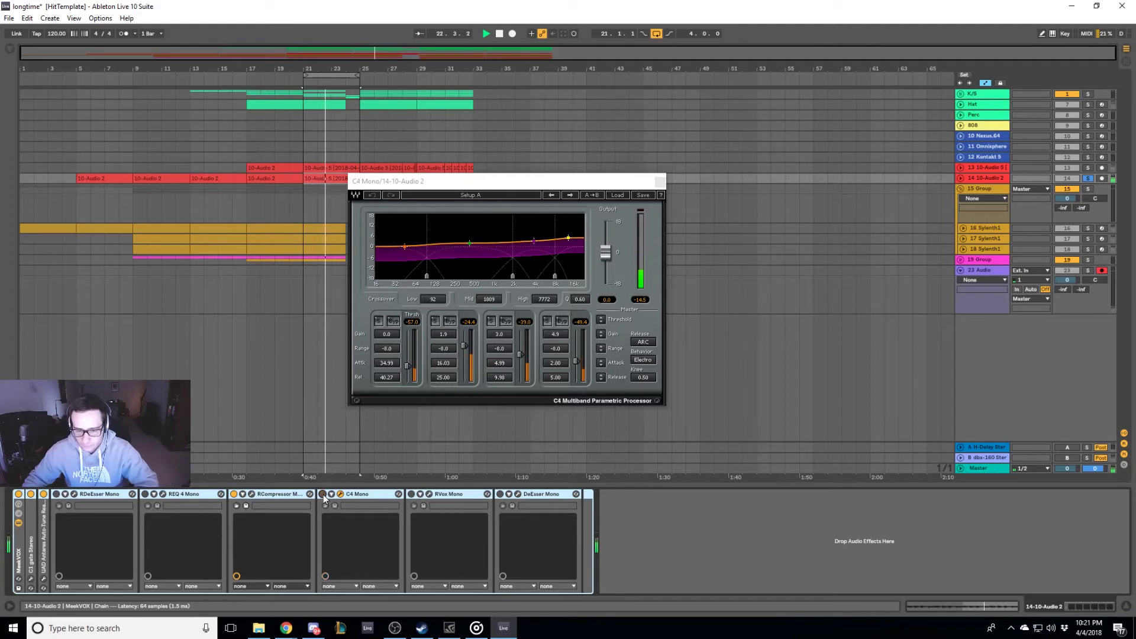
click(322, 494)
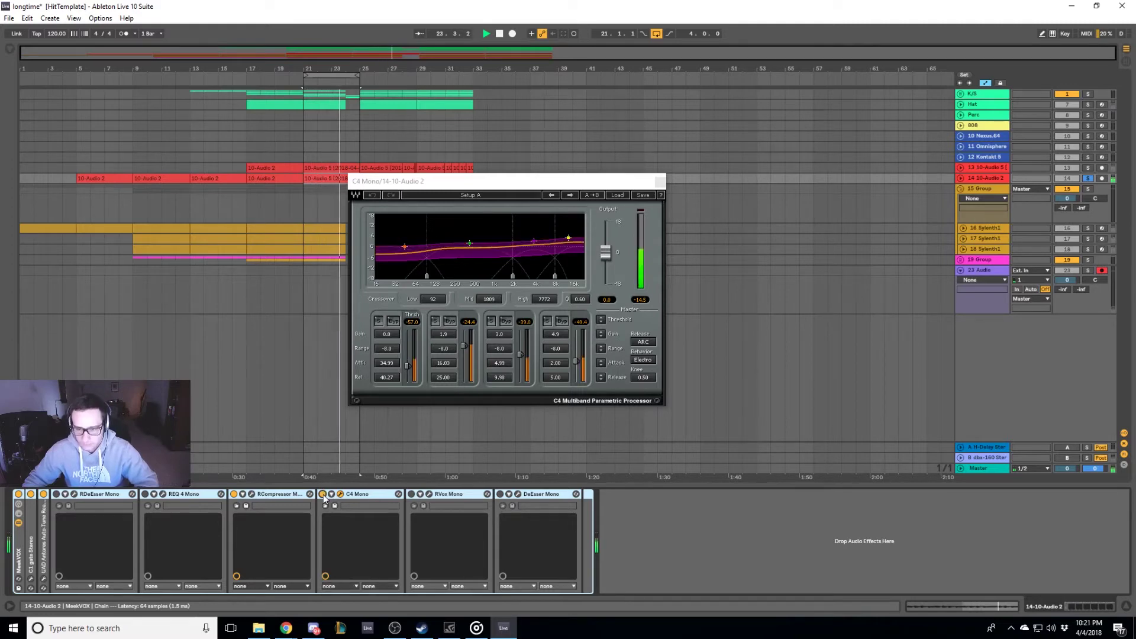
key(space)
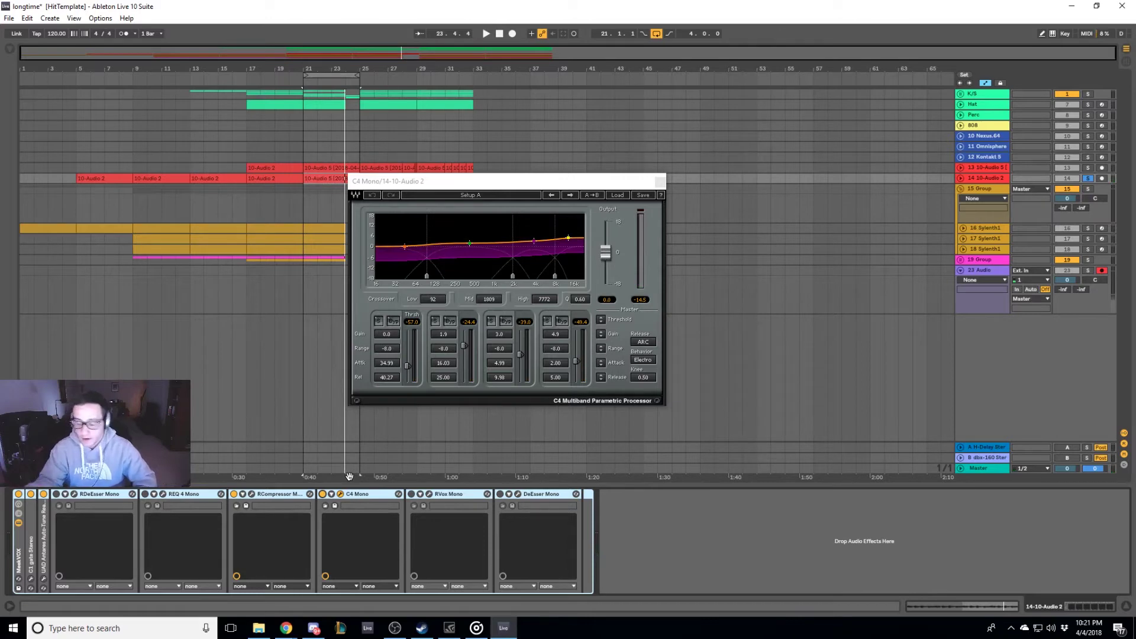
Move the C4 window clear of track 14's meter in the Session View mixer and compare levels with C4 off and on.
key(Tab)
drag(572, 181, 906, 151)
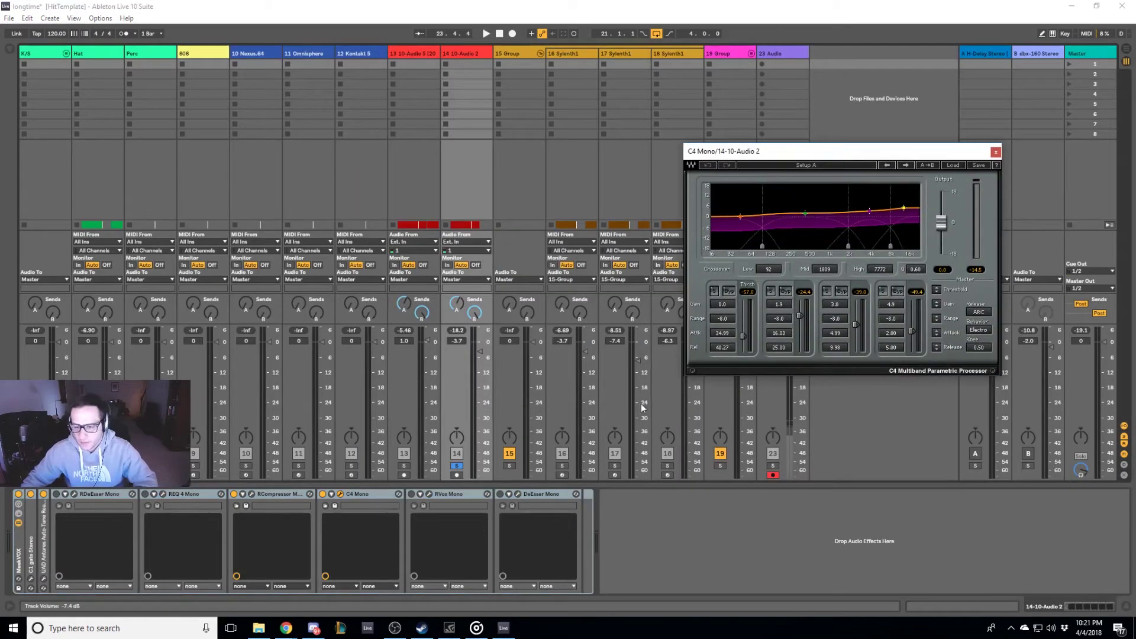
click(322, 494)
key(space)
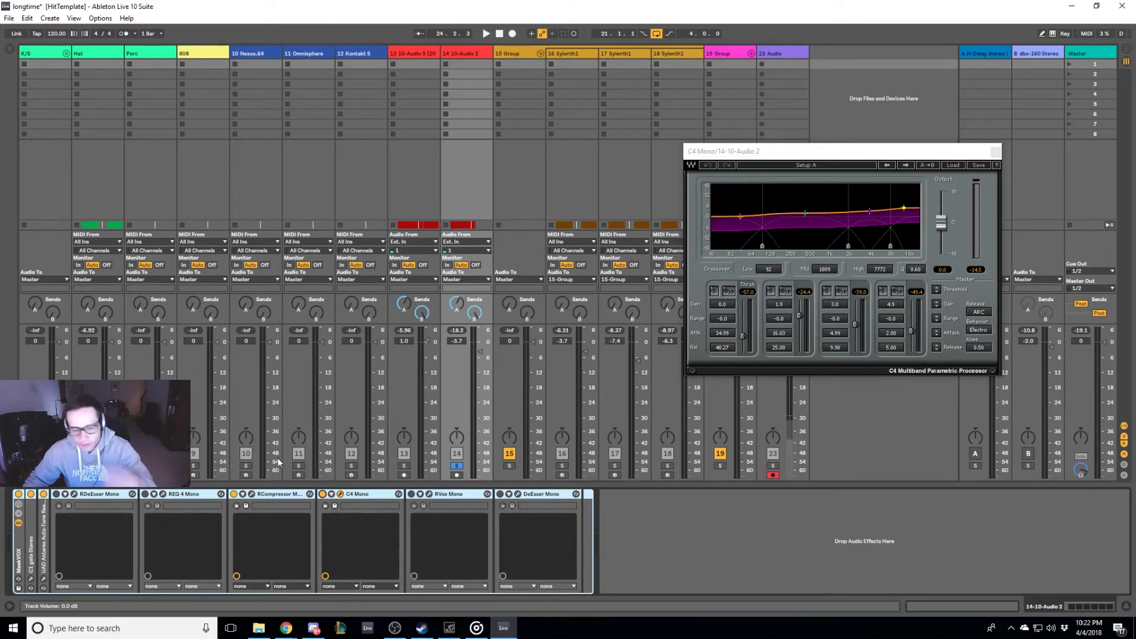
Close the C4 Mono window and open RVox Mono, placing its window clear of track 14's channel strip.
click(278, 494)
click(453, 494)
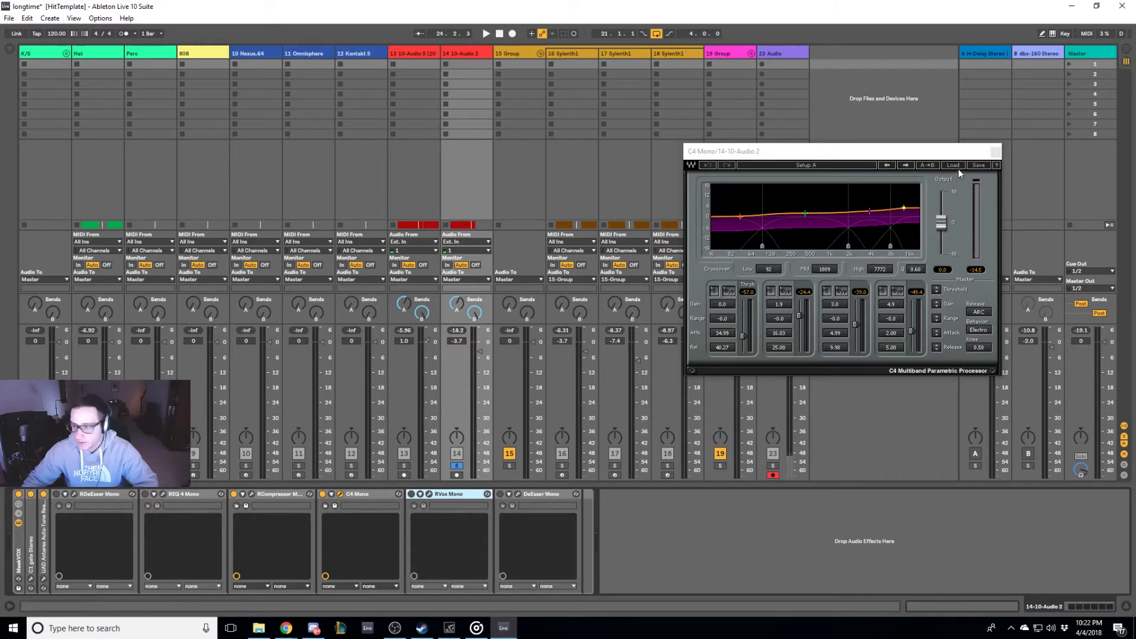
click(996, 152)
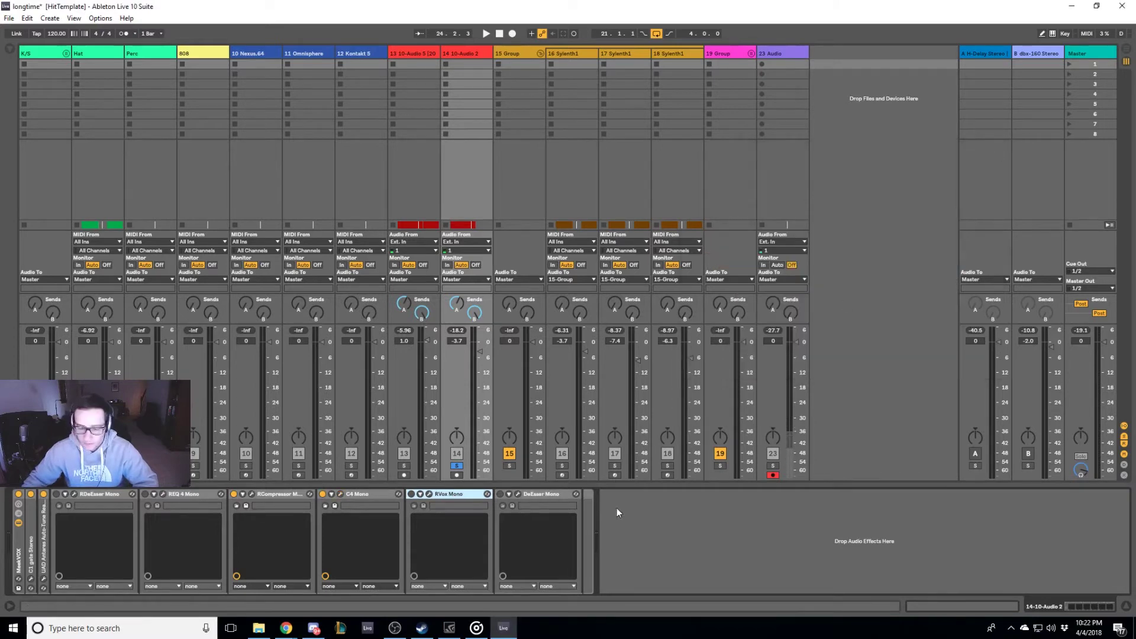
click(429, 494)
drag(518, 196, 480, 221)
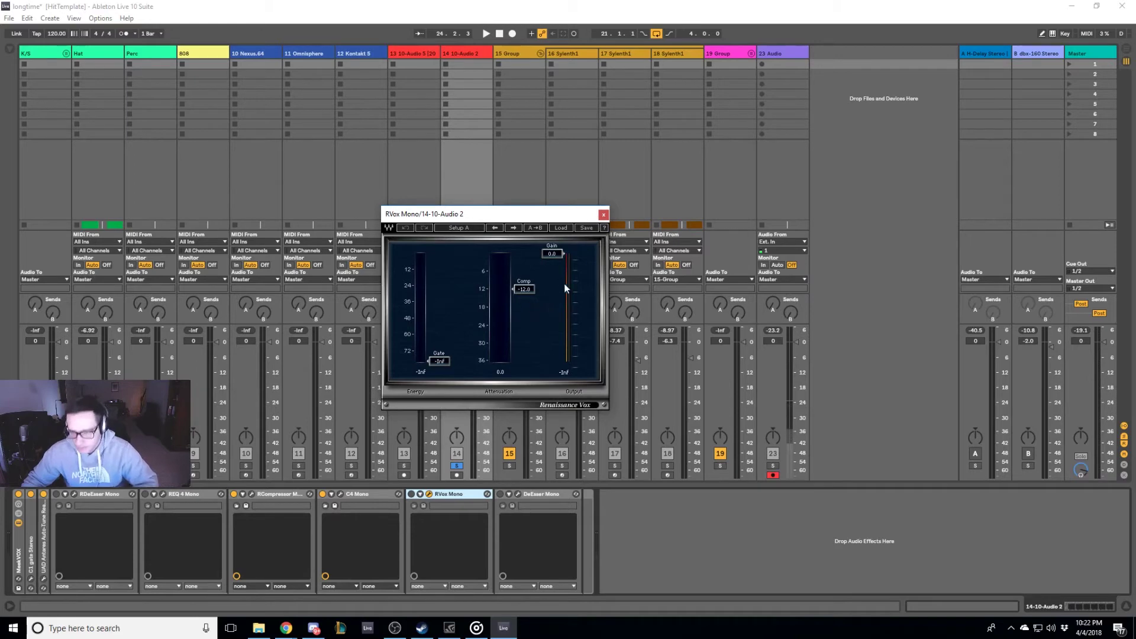
drag(507, 217, 693, 188)
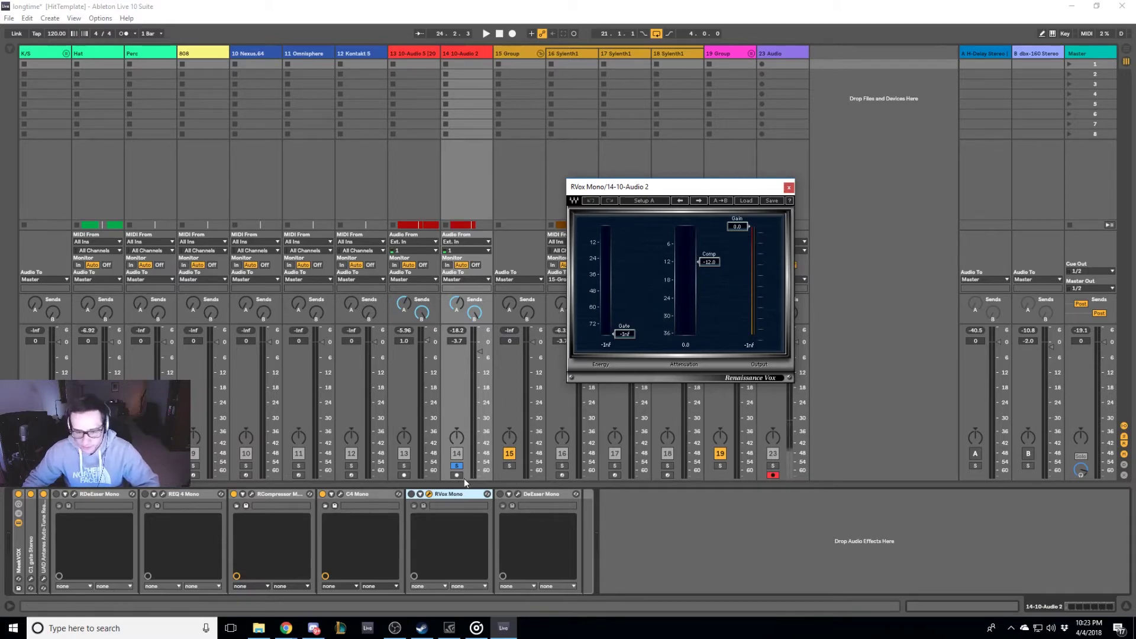
Check the RCompressor Mono settings, close its window, and reposition the RVox Mono window.
click(253, 494)
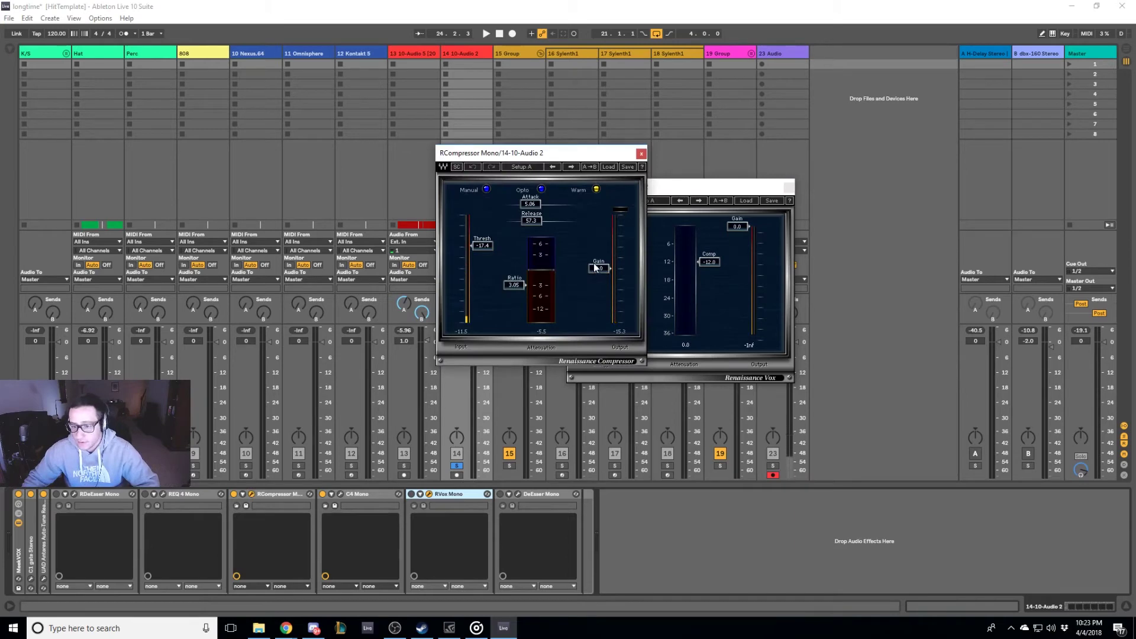
click(640, 154)
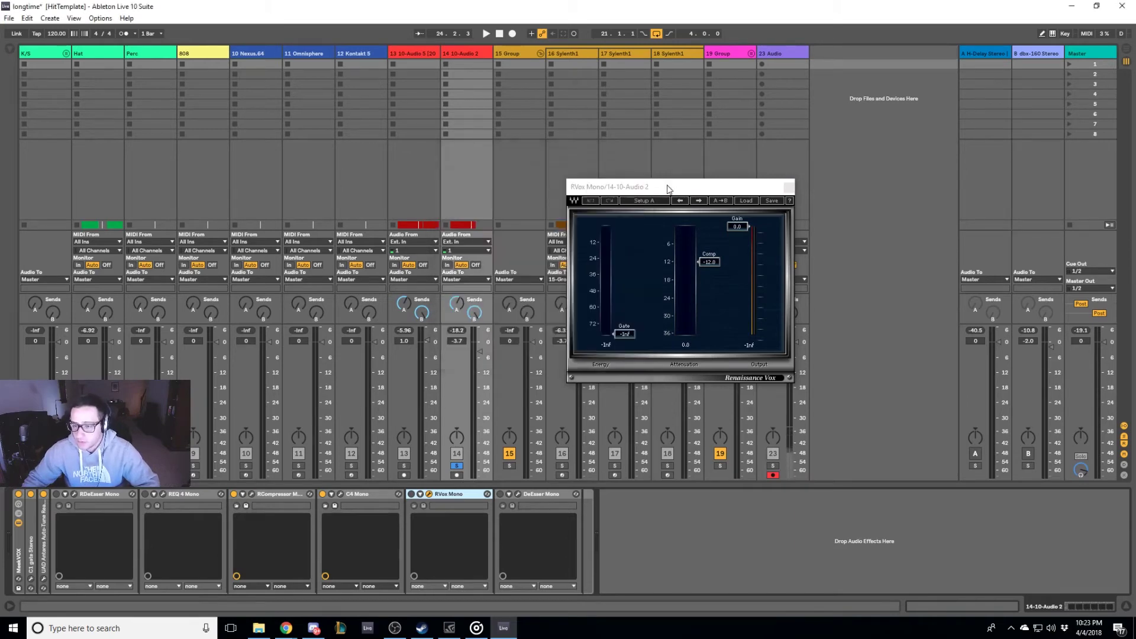
drag(667, 188, 648, 196)
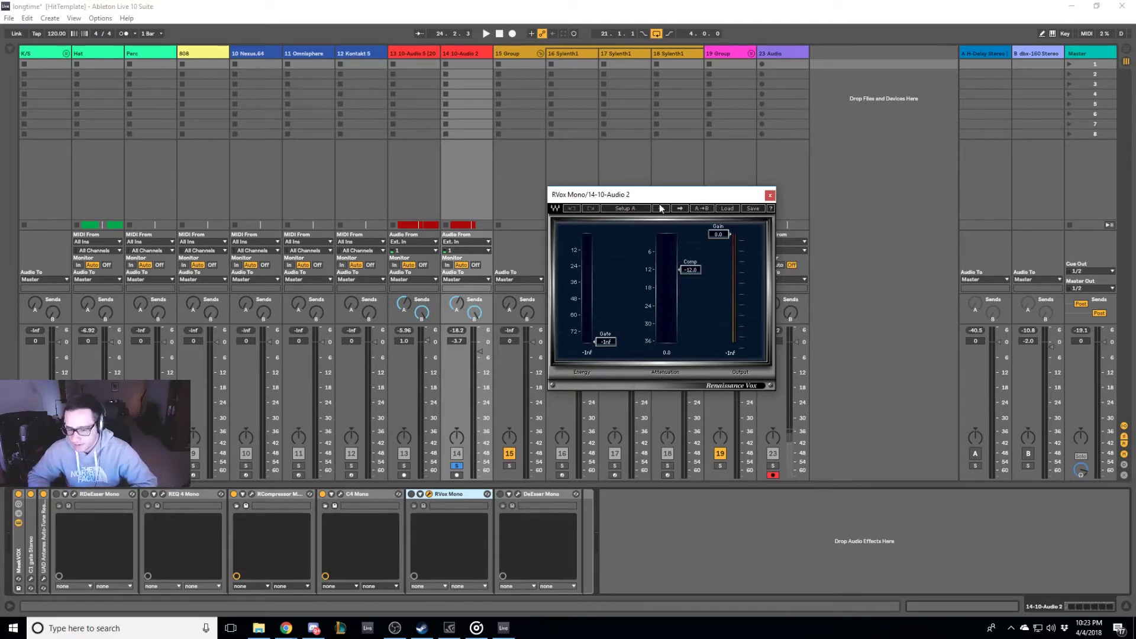
Open RCompressor Mono and C4 Mono and arrange their windows side by side with RVox Mono for comparison.
click(252, 495)
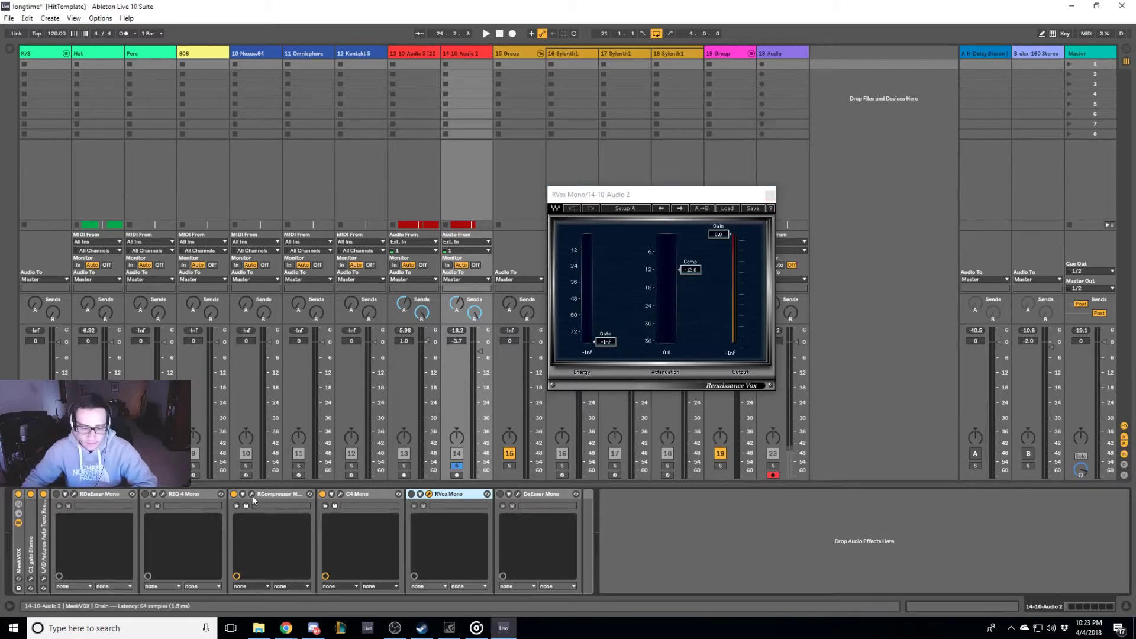
drag(543, 152, 289, 181)
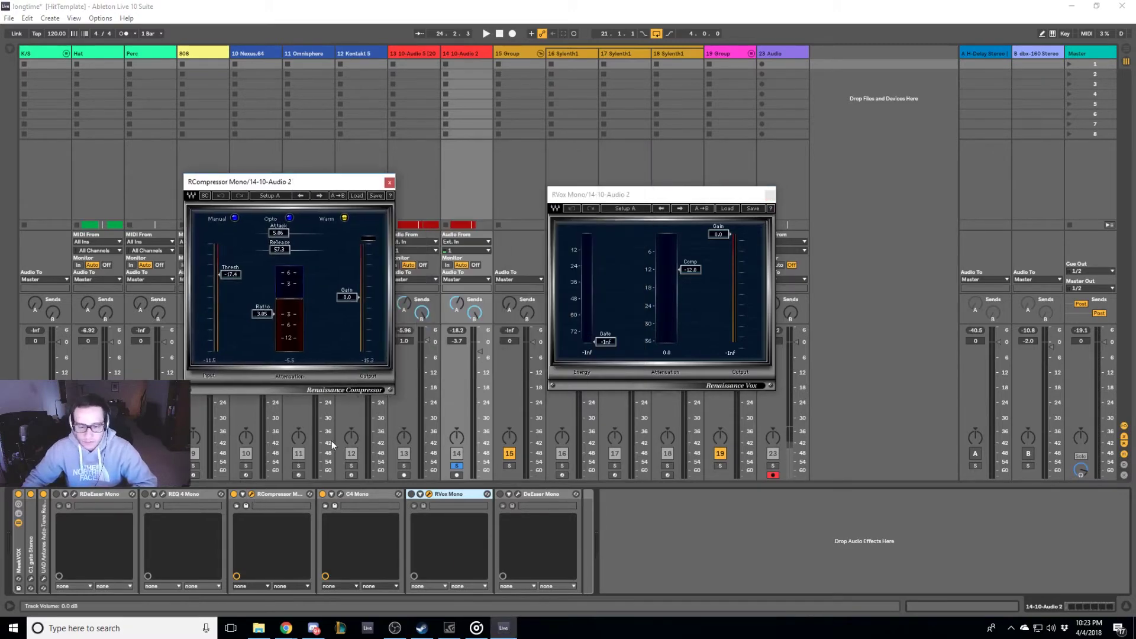
click(341, 495)
drag(746, 145, 428, 164)
drag(699, 198, 915, 197)
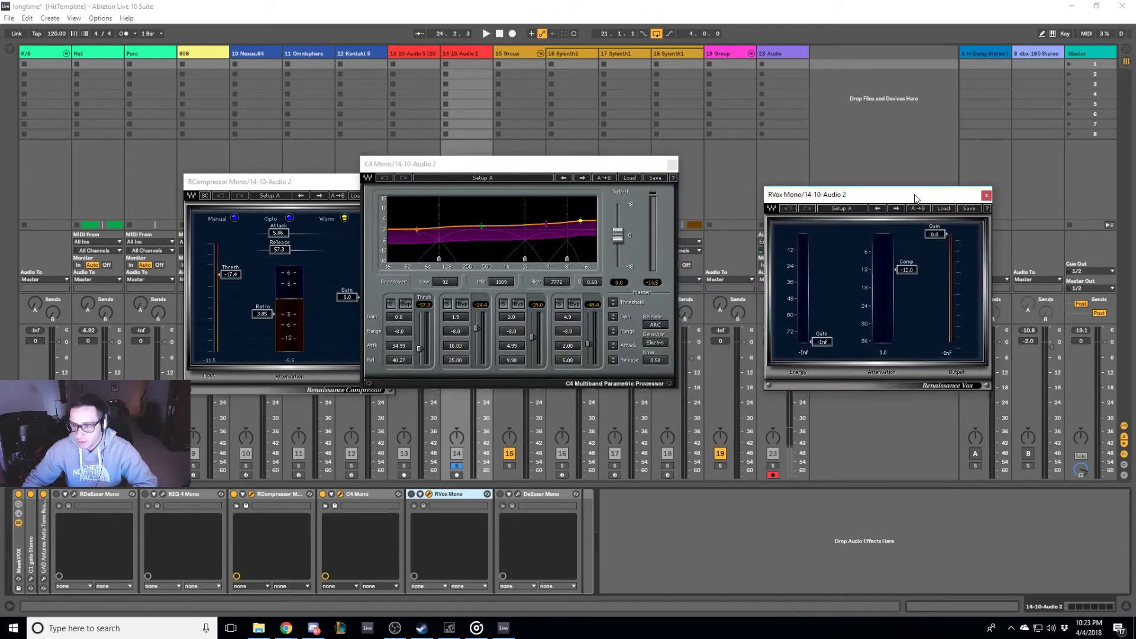
drag(503, 164, 598, 164)
drag(290, 182, 296, 165)
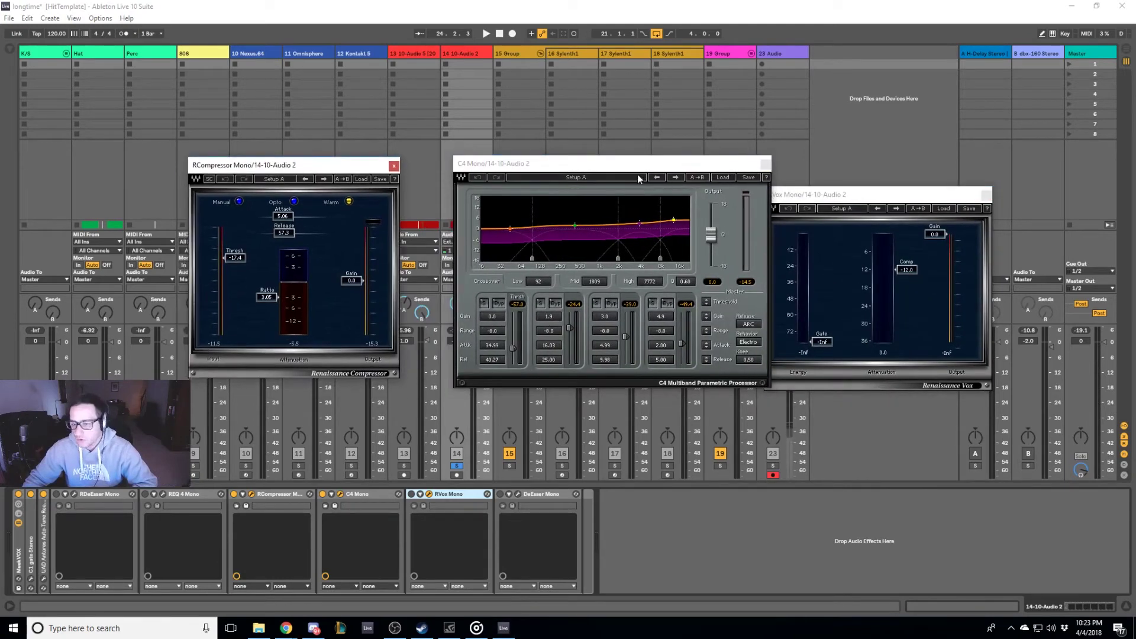
drag(637, 174, 594, 175)
drag(834, 192, 819, 180)
drag(313, 169, 296, 176)
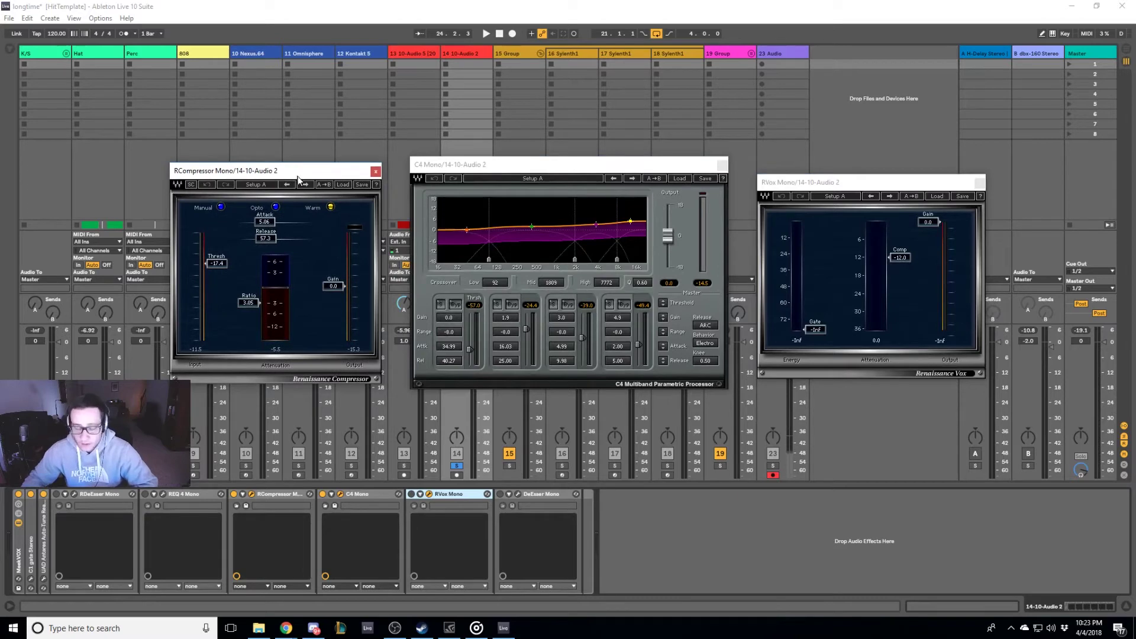
Close the three plug-in windows and turn on RVox Mono while the vocal loop plays.
click(375, 171)
click(722, 164)
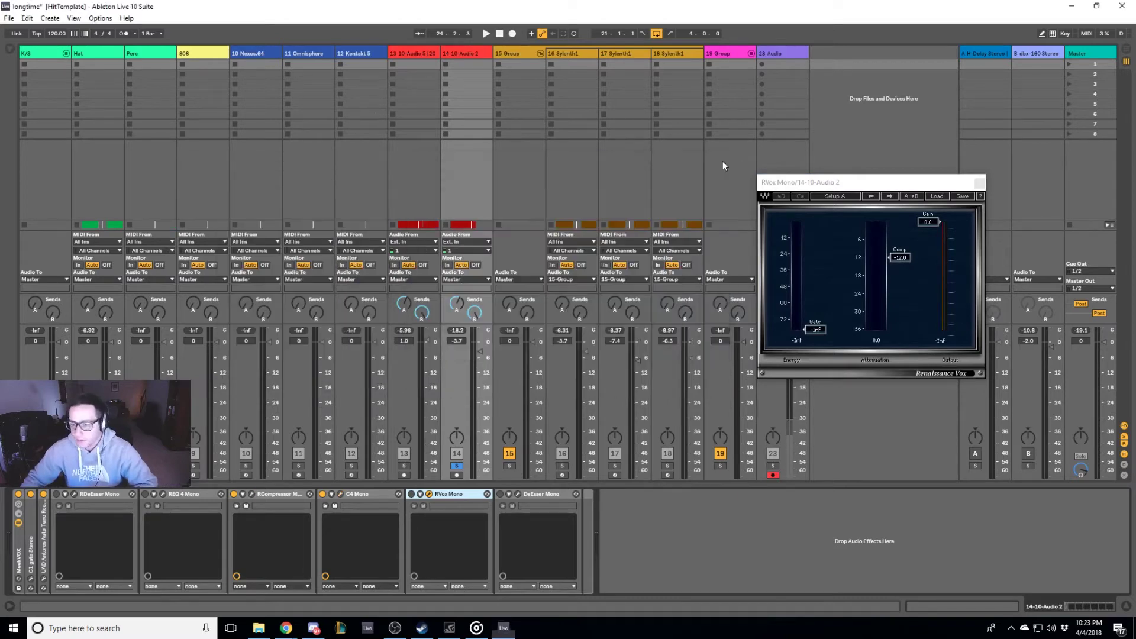
click(980, 183)
key(space)
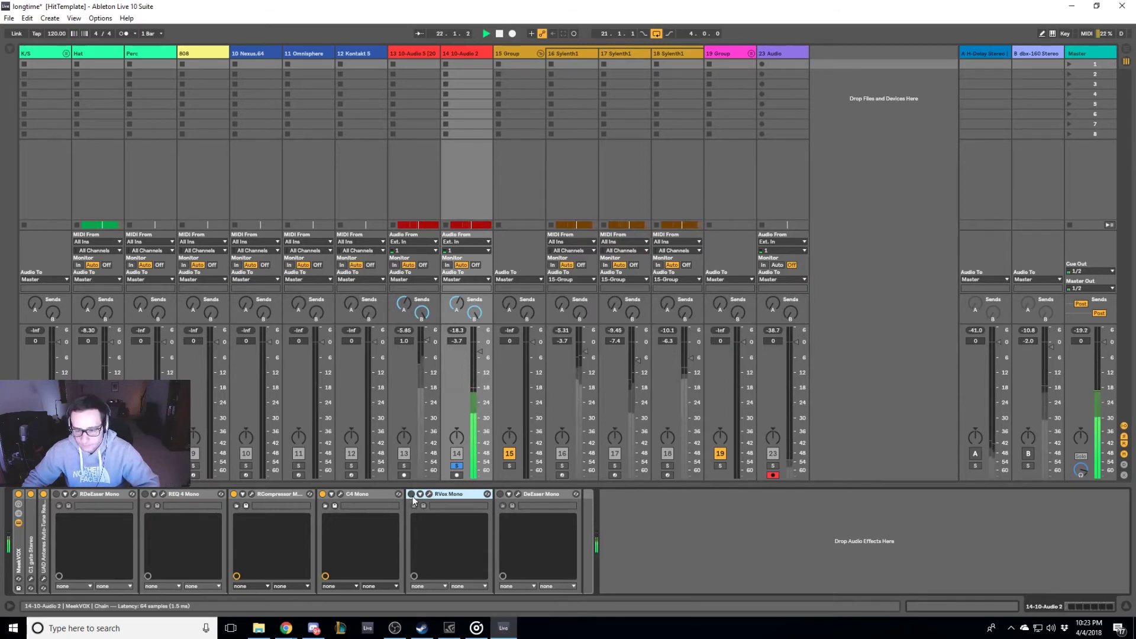
click(411, 494)
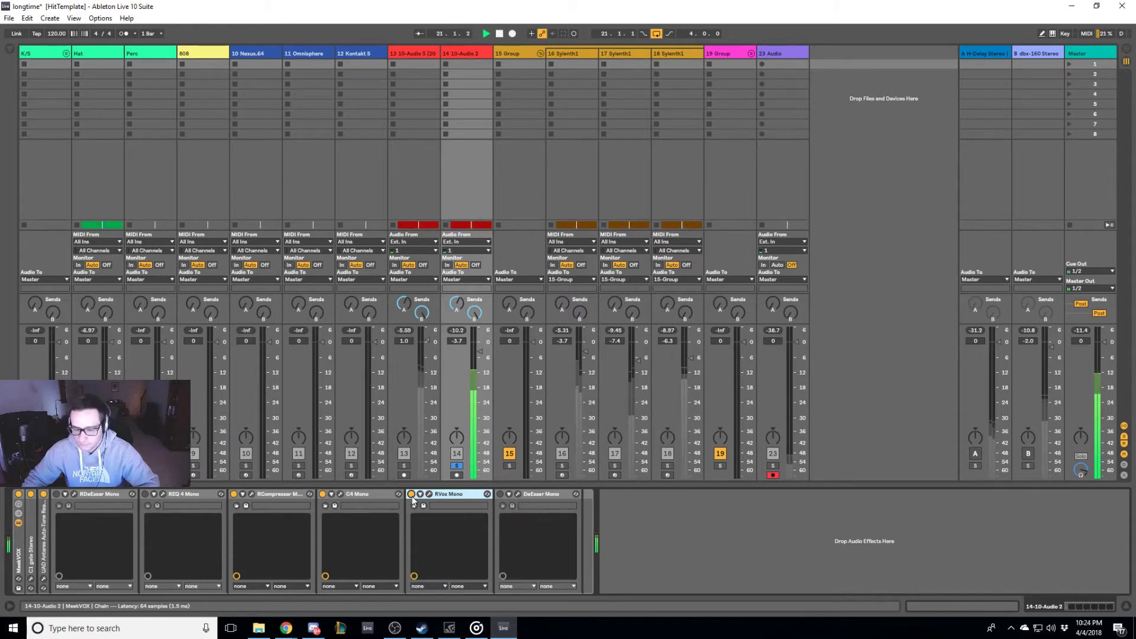
key(space)
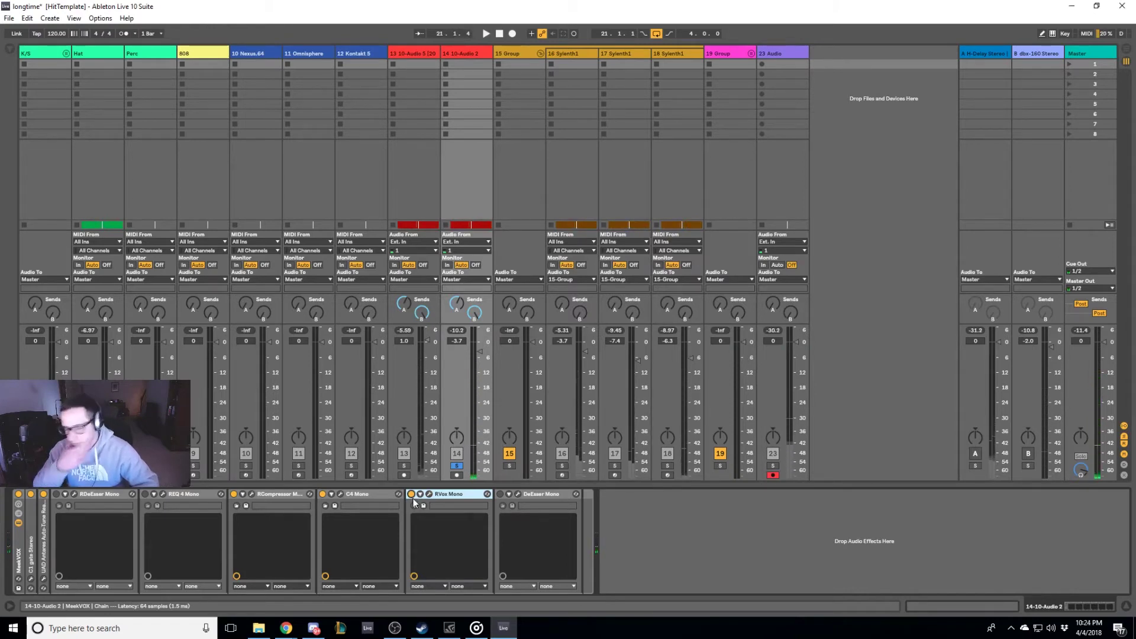
Open RVox Mono beside track 14's meter, watch its attenuation during loop playback, and close its window.
click(417, 494)
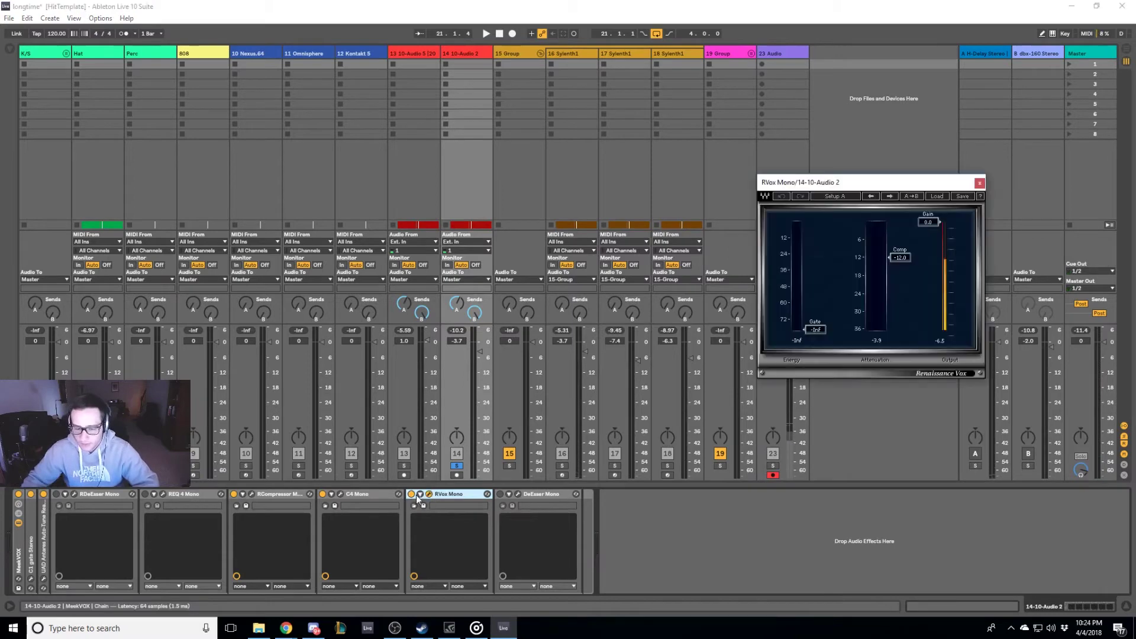
drag(679, 190, 649, 186)
key(space)
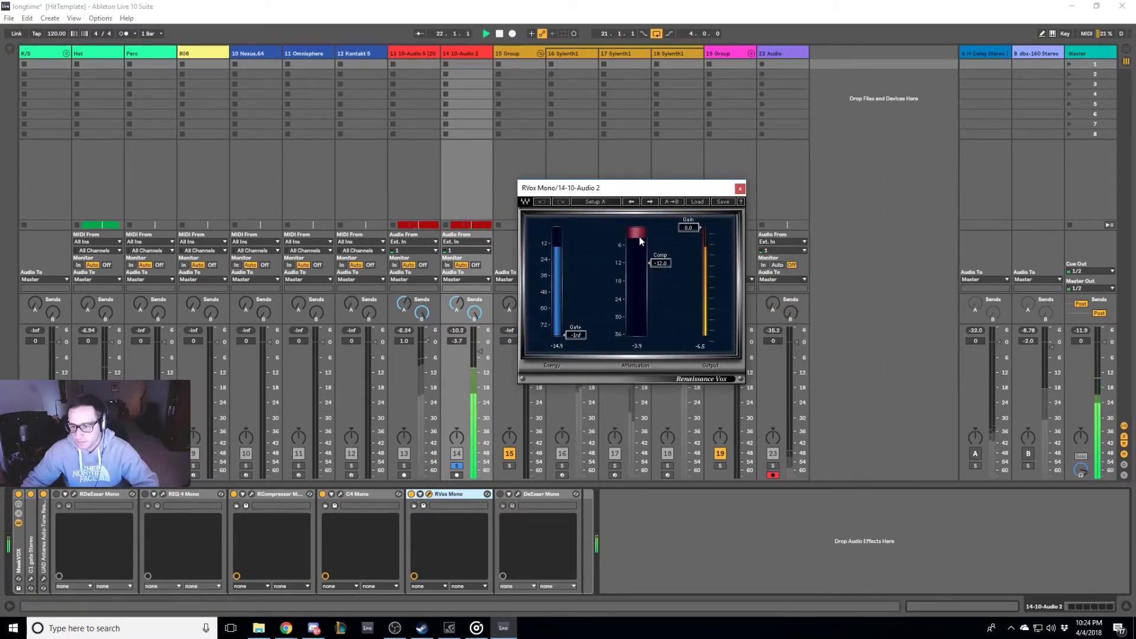
key(space)
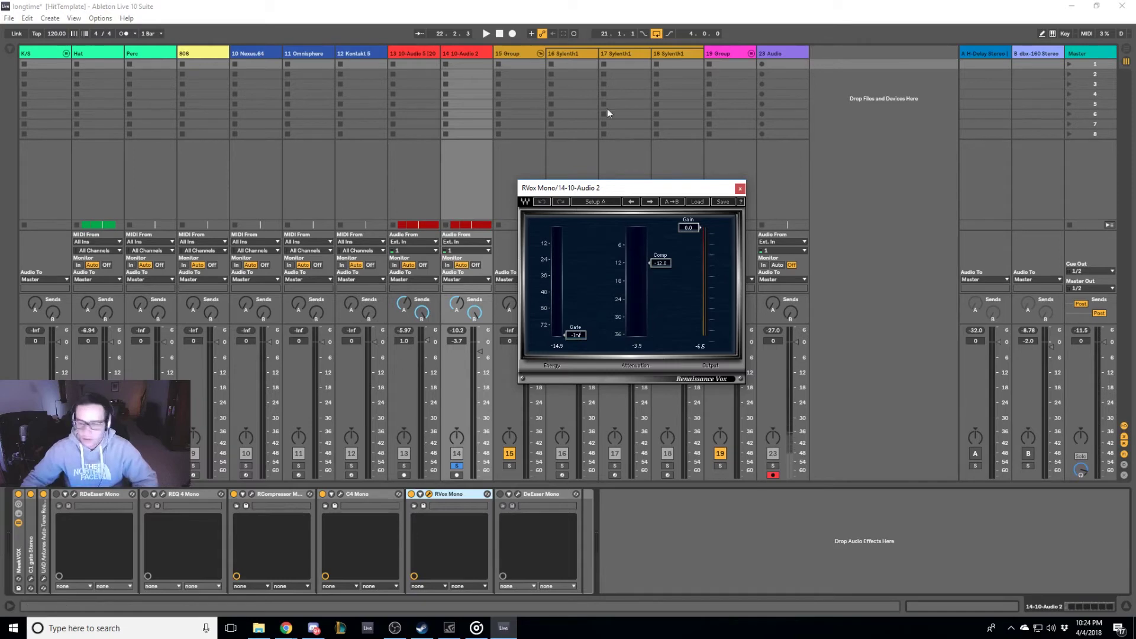
click(740, 189)
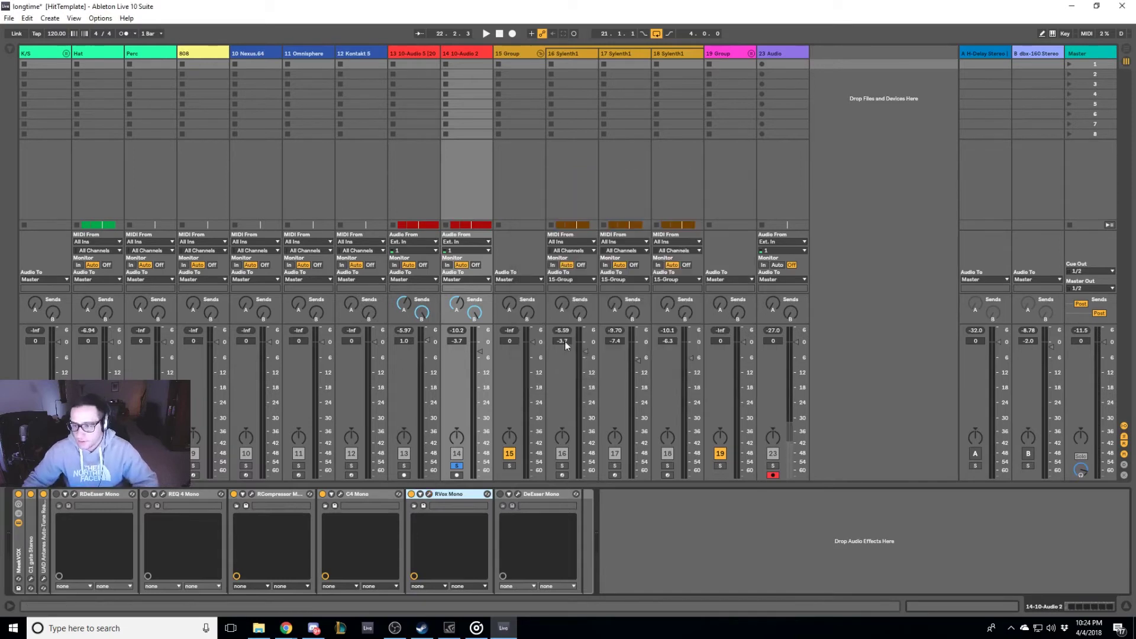
Open REQ 4 Mono and set the low-cut band 1 frequency to 100 Hz.
click(163, 494)
drag(581, 179, 471, 168)
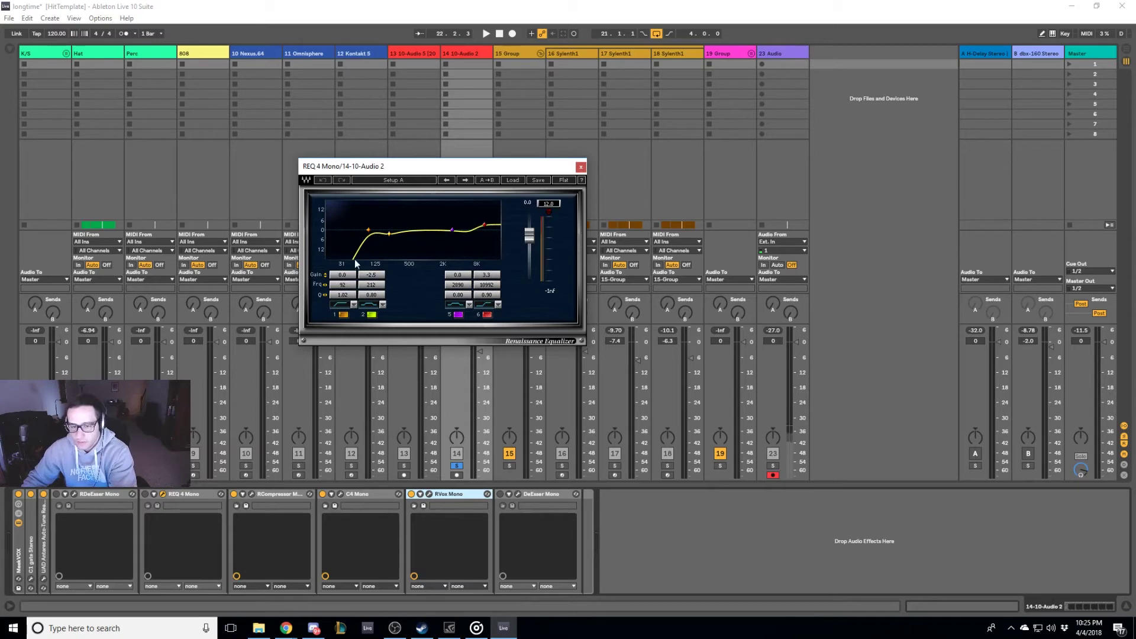
drag(343, 288, 343, 282)
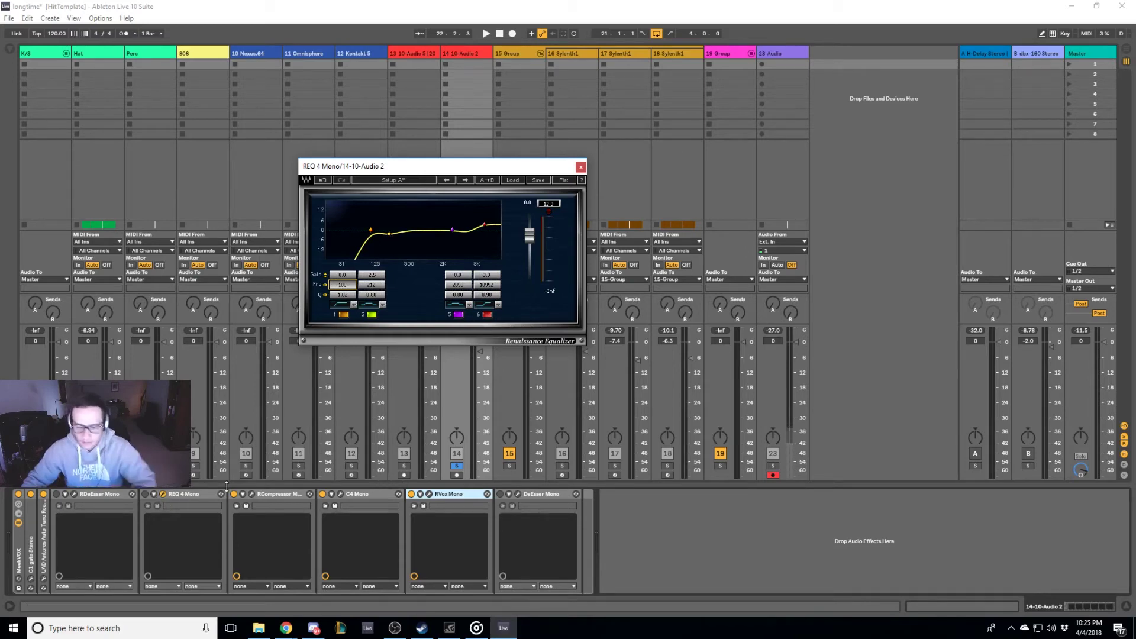
Turn on REQ 4 Mono while the vocal loop plays and set band 1's frequency to 92 Hz.
key(space)
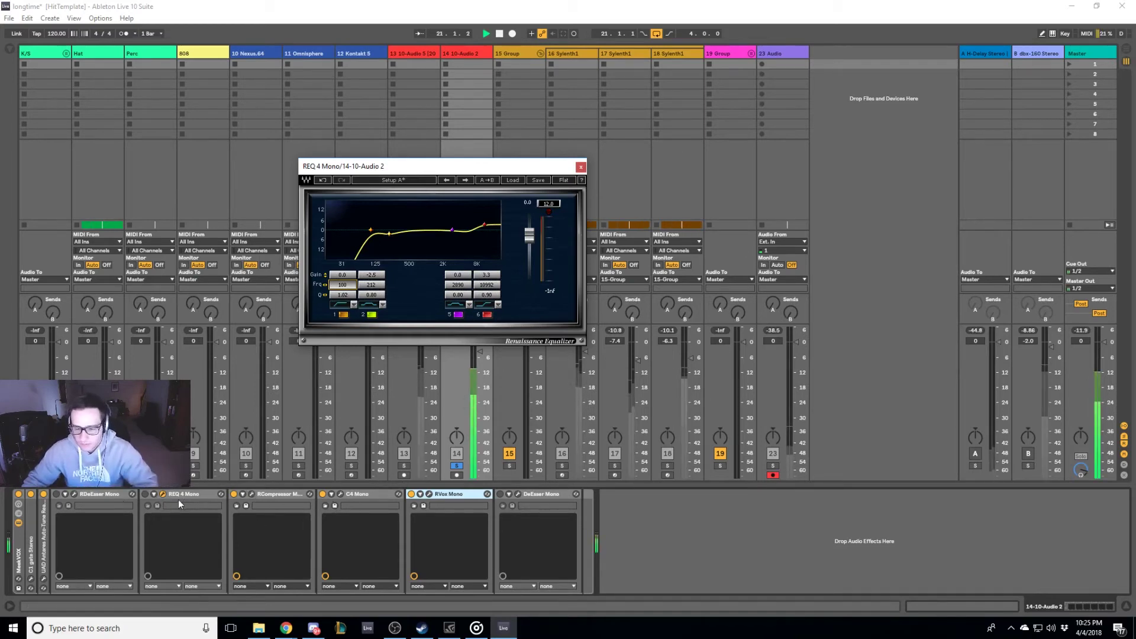
click(145, 494)
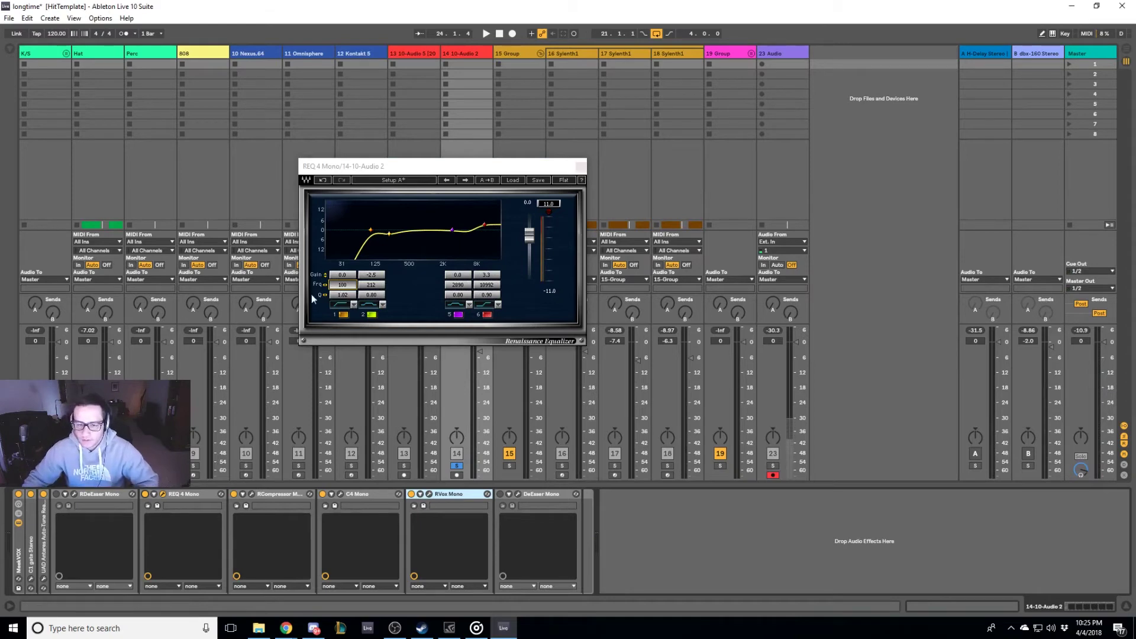
drag(342, 289, 342, 297)
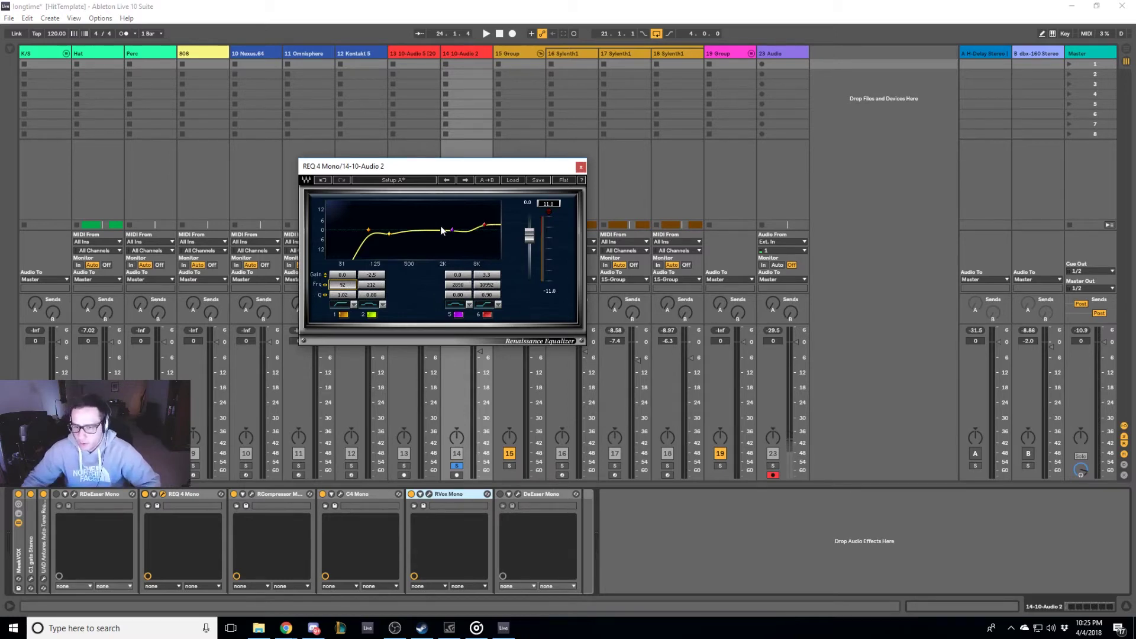
Set band 6 to 3.0 dB at 12700 Hz, boost band 5 to 7.2 dB at 3721 Hz, and audition the loop.
drag(453, 228, 489, 222)
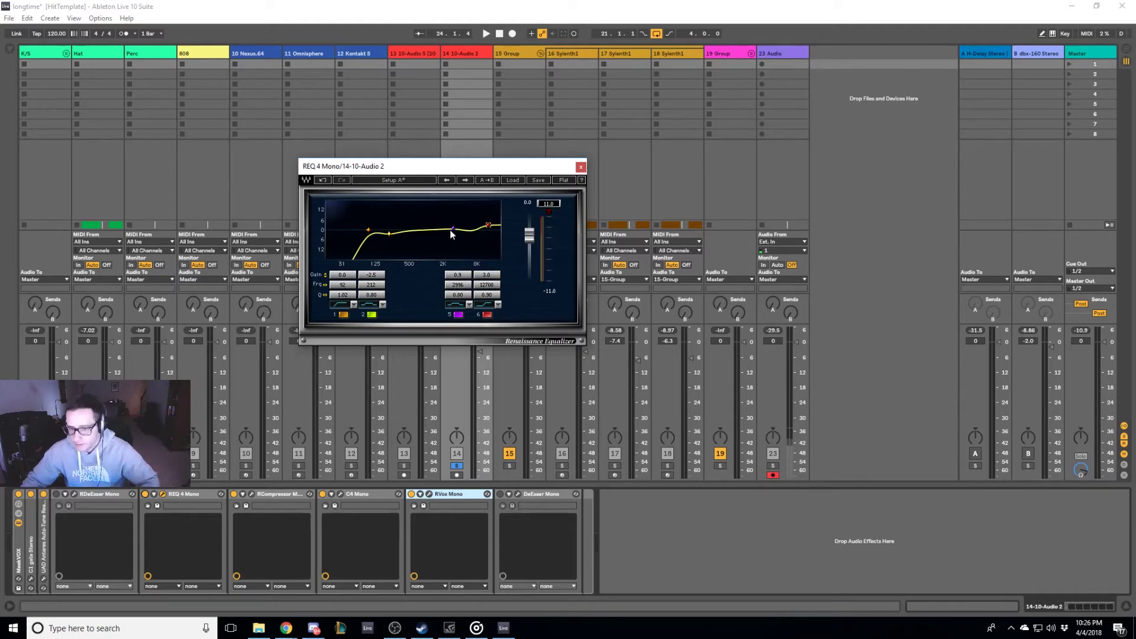
drag(452, 229, 458, 219)
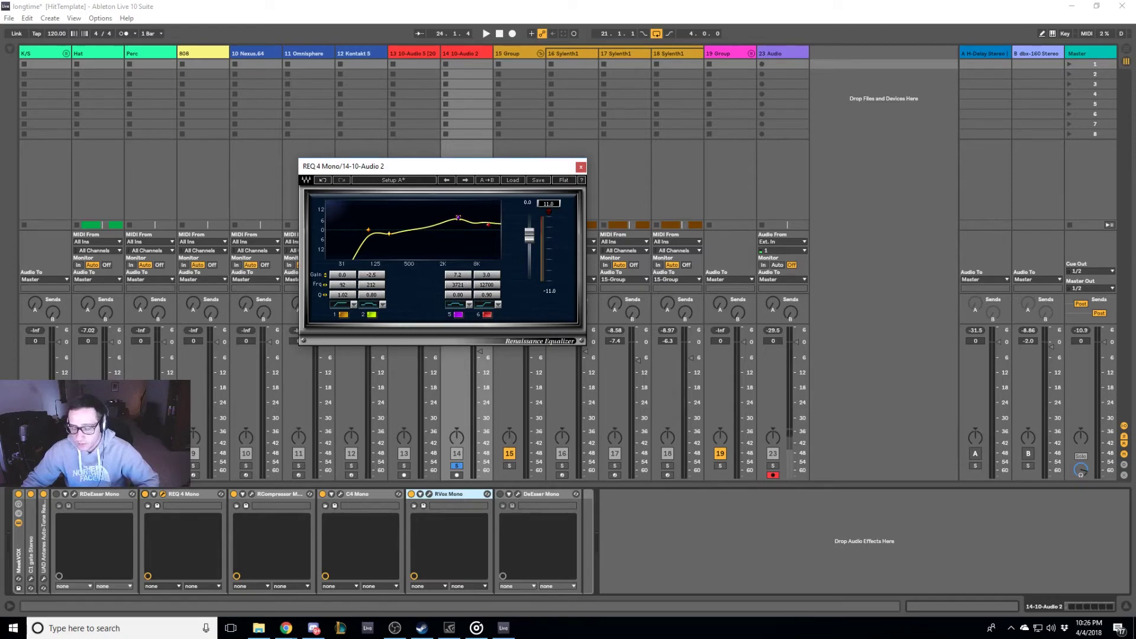
key(space)
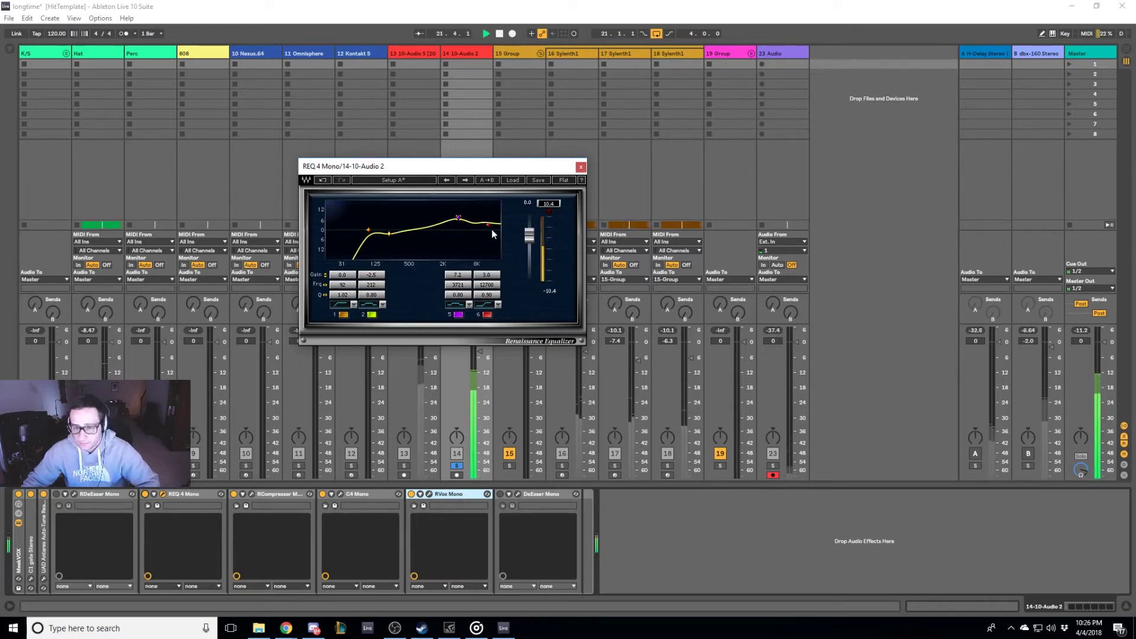
key(space)
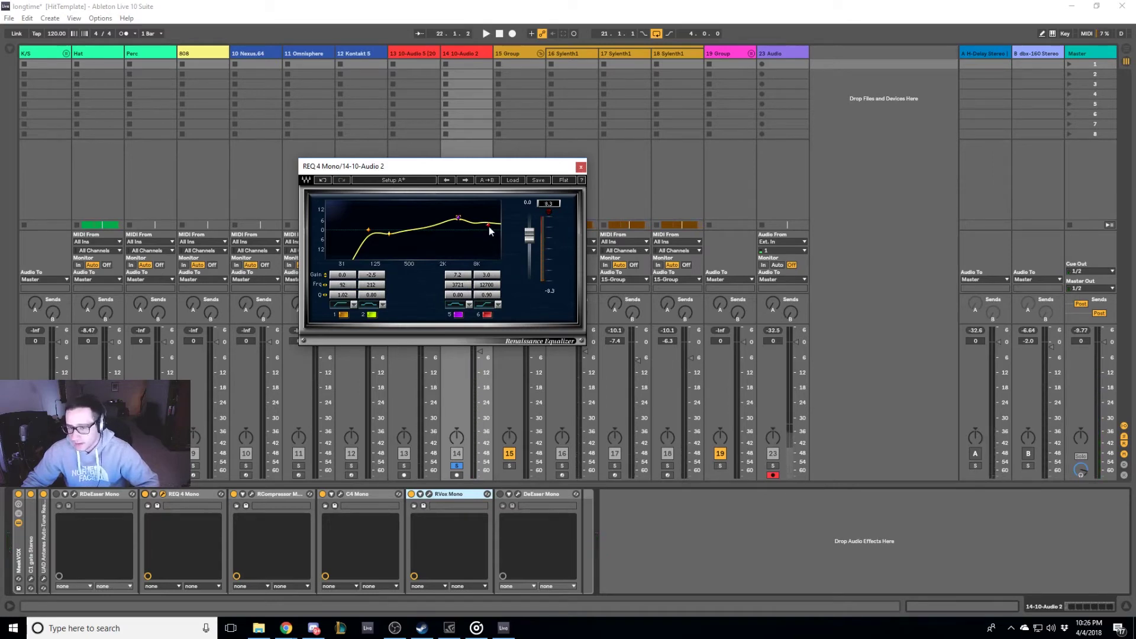
During loop playback, set band 5's gain to 0.5 dB and band 6's to 3.4 dB, and close REQ 4 Mono.
key(space)
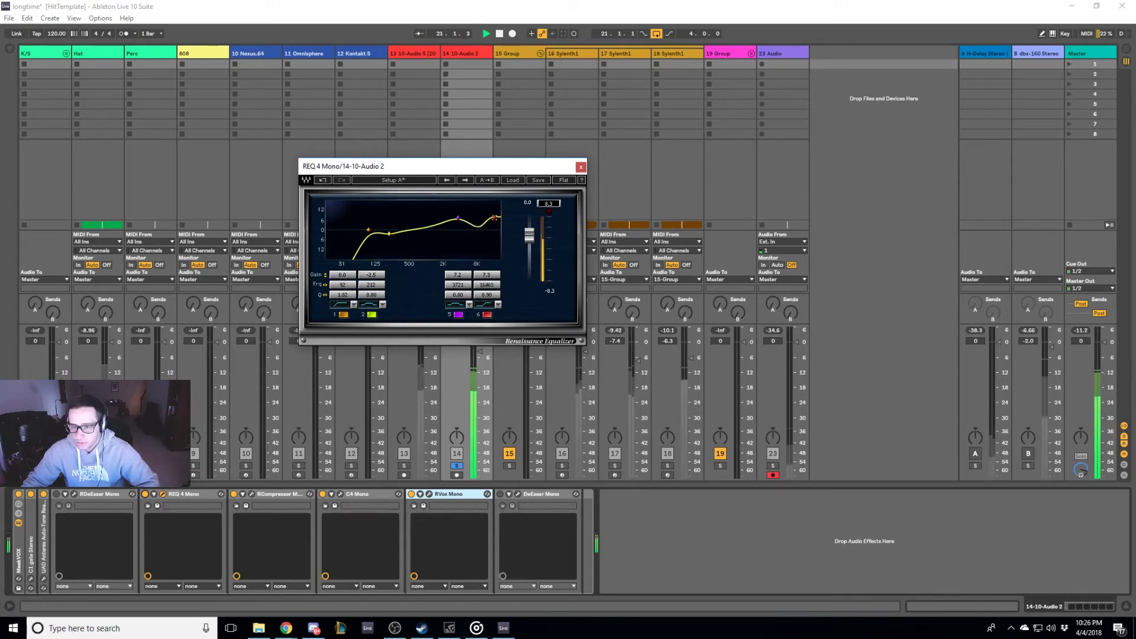
mouse_move(488, 225)
mouse_down()
mouse_move(492, 210)
mouse_move(493, 223)
mouse_move(457, 229)
mouse_move(490, 227)
mouse_up()
key(space)
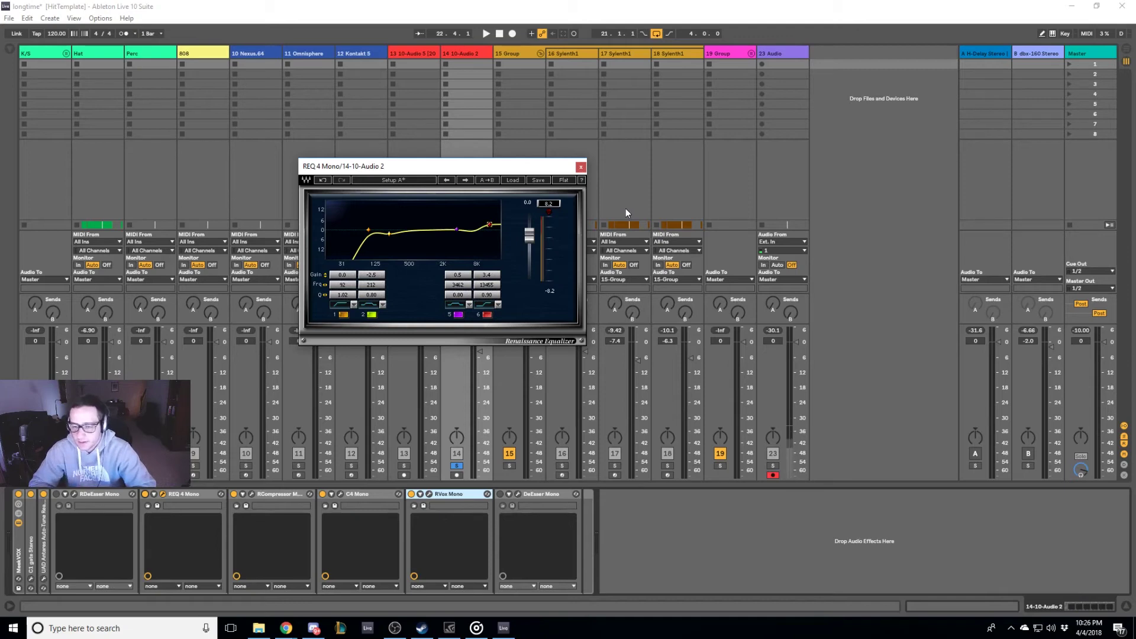
click(581, 167)
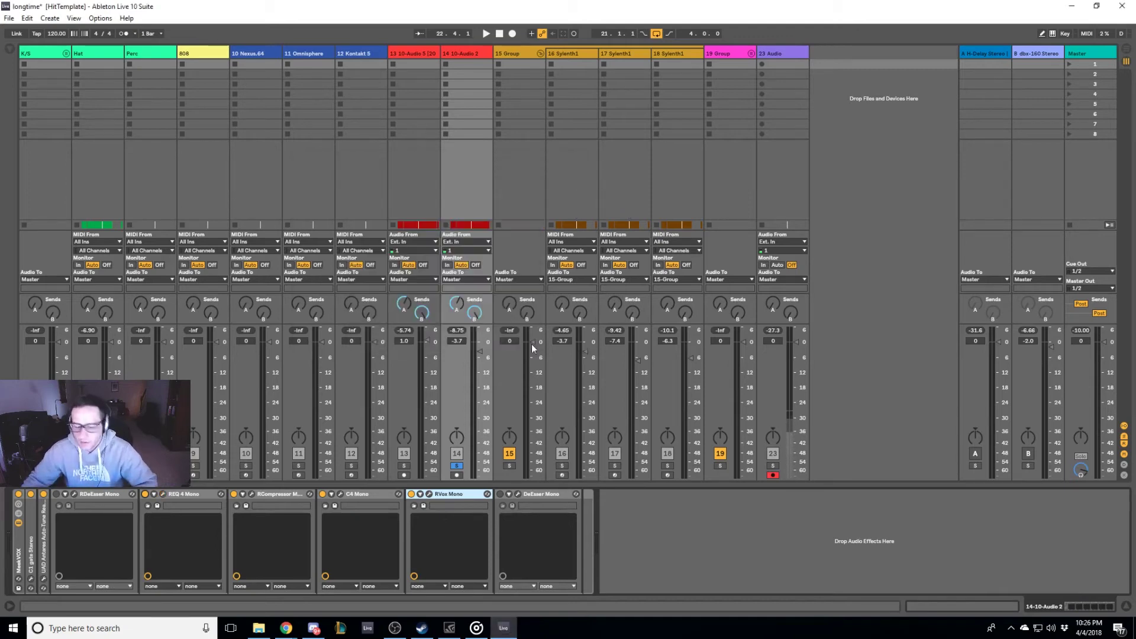
Open RDeEsser Mono on the vocal, turn it on, and play the loop to hear it working.
click(190, 496)
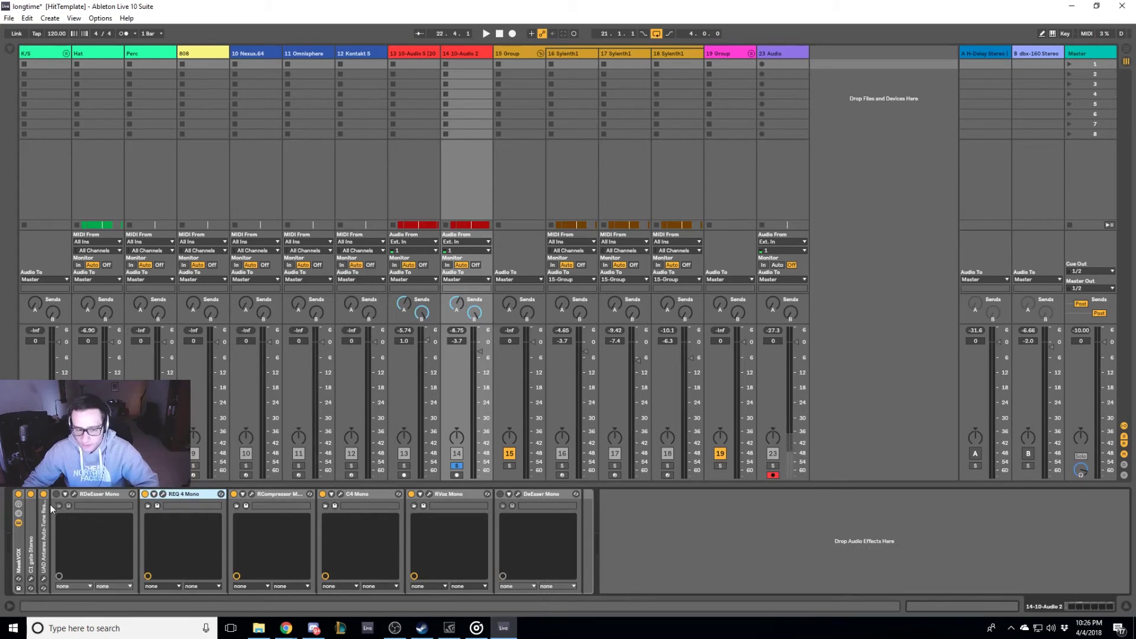
click(88, 493)
click(74, 494)
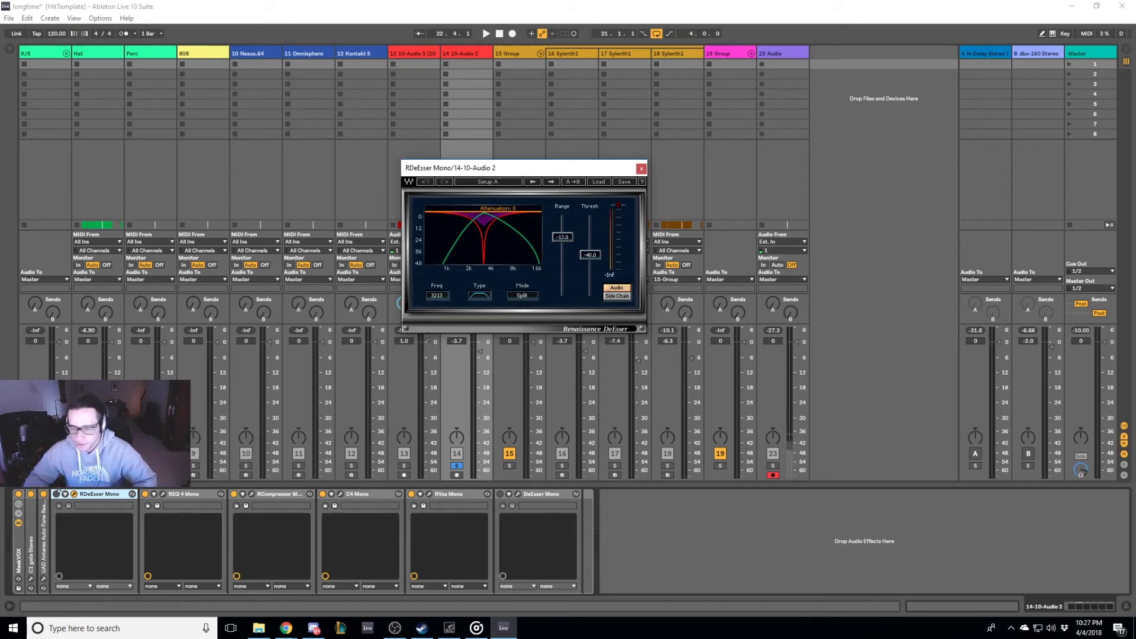
click(56, 494)
key(space)
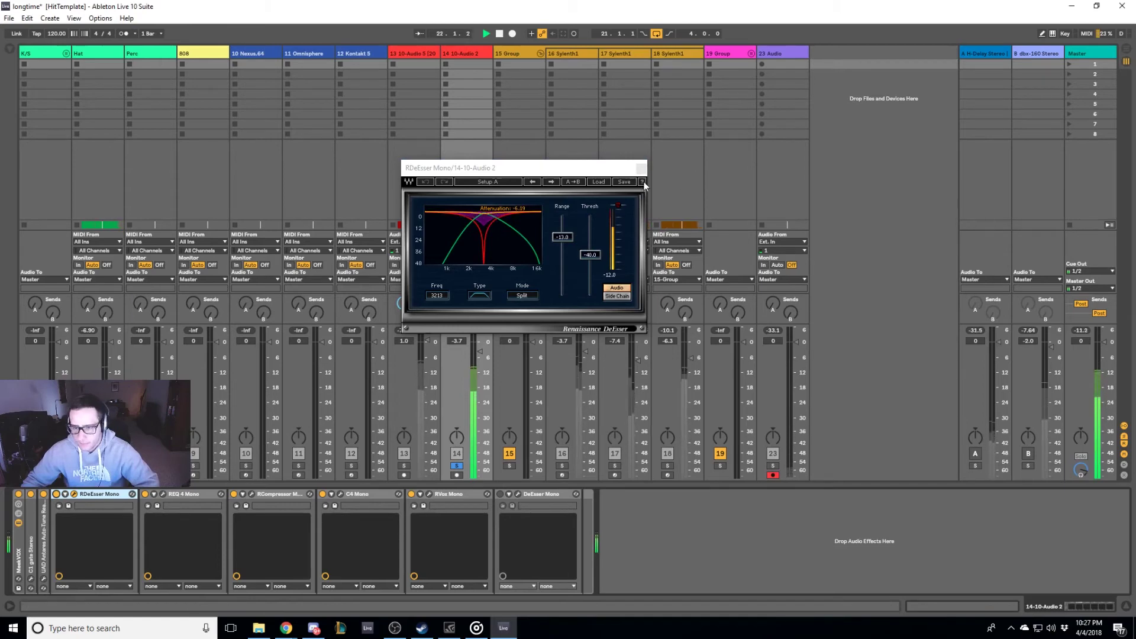
Stop the loop, review the RDeEsser Mono settings on the vocal track, and close the plug-in.
key(space)
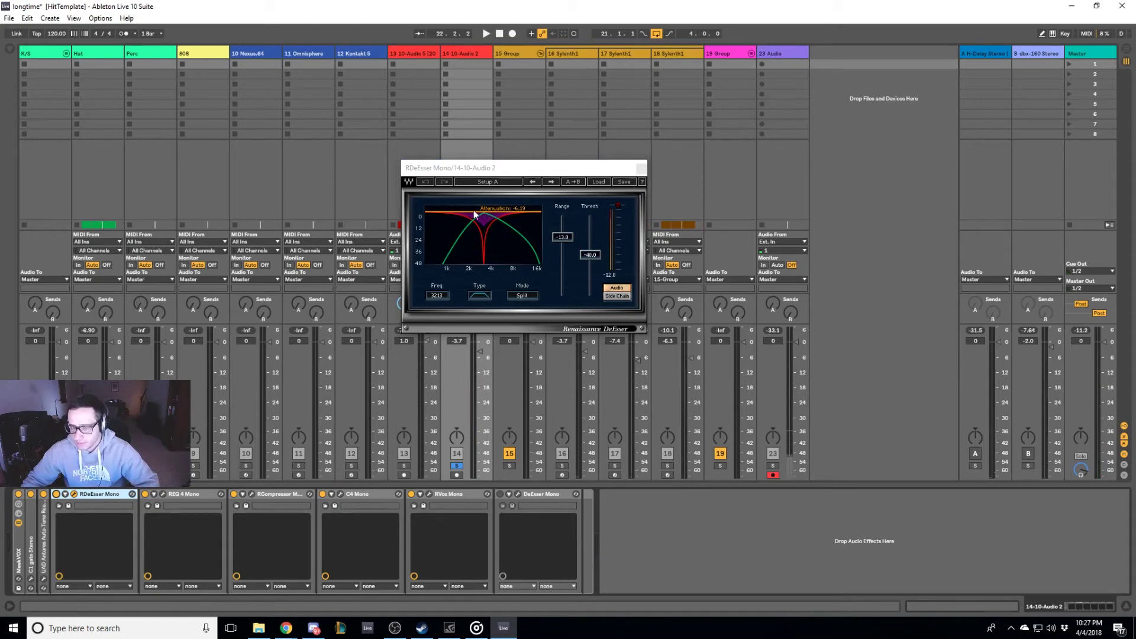
click(641, 168)
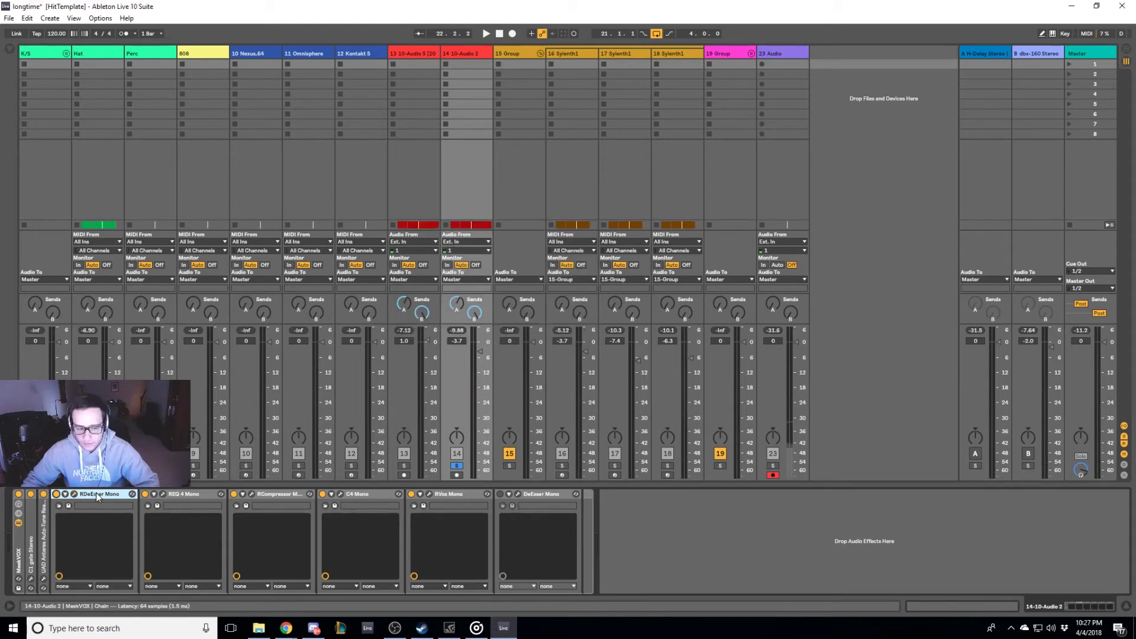
click(74, 494)
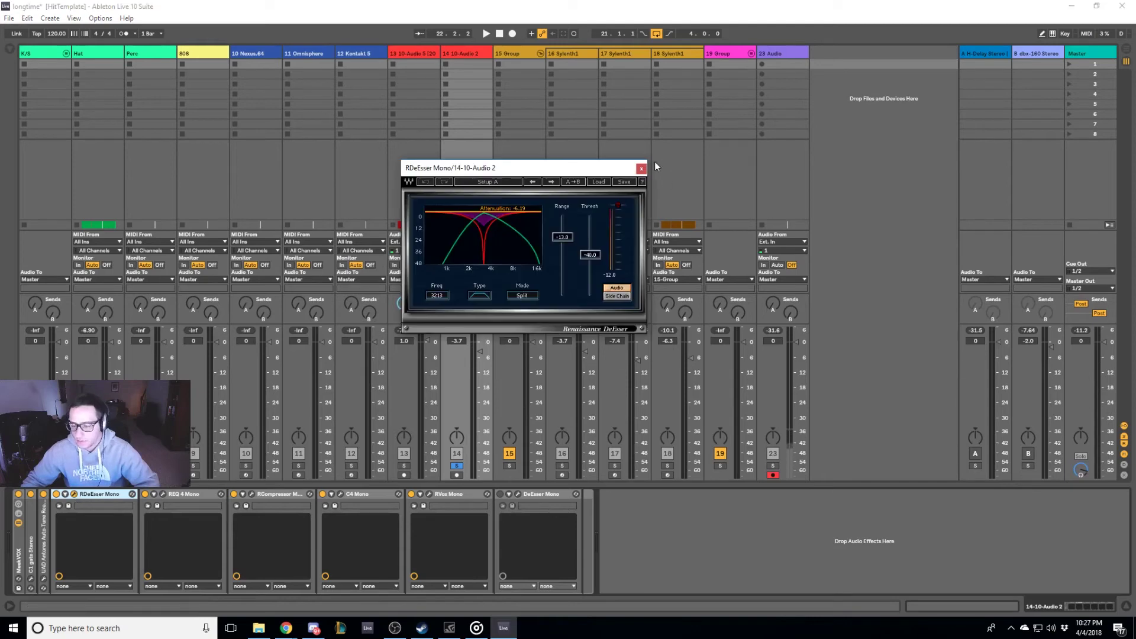
click(641, 168)
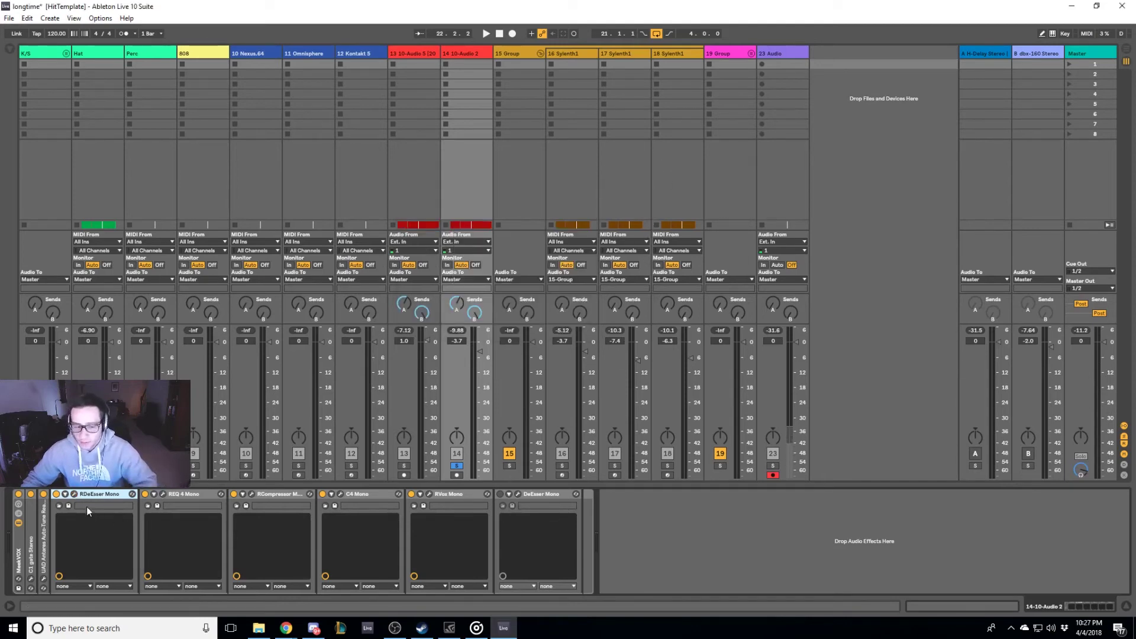
click(73, 493)
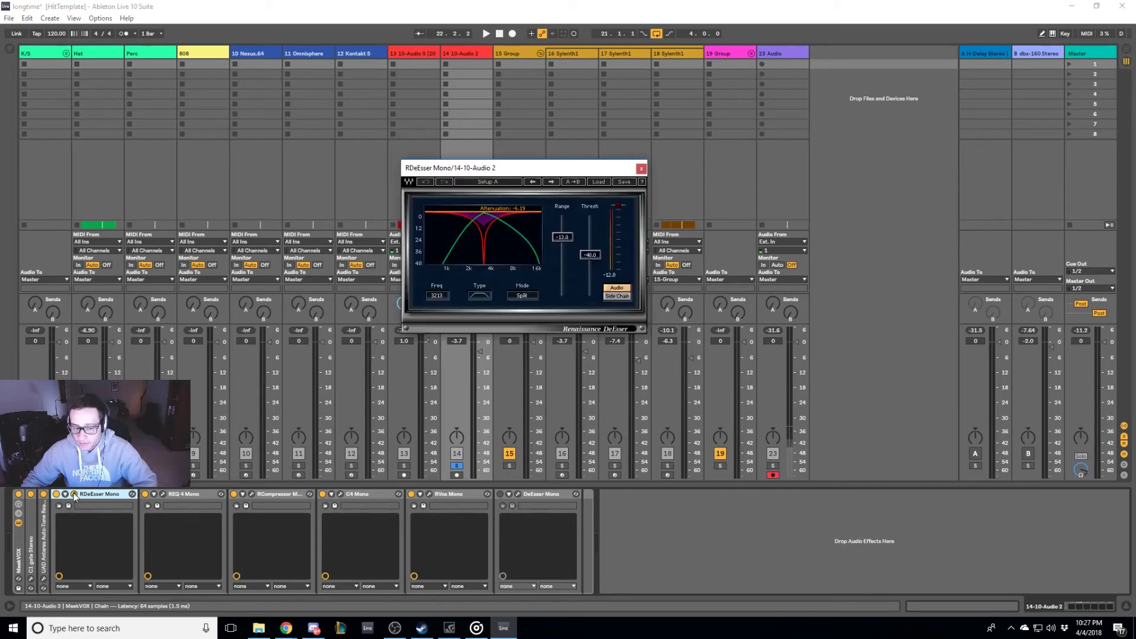
click(641, 169)
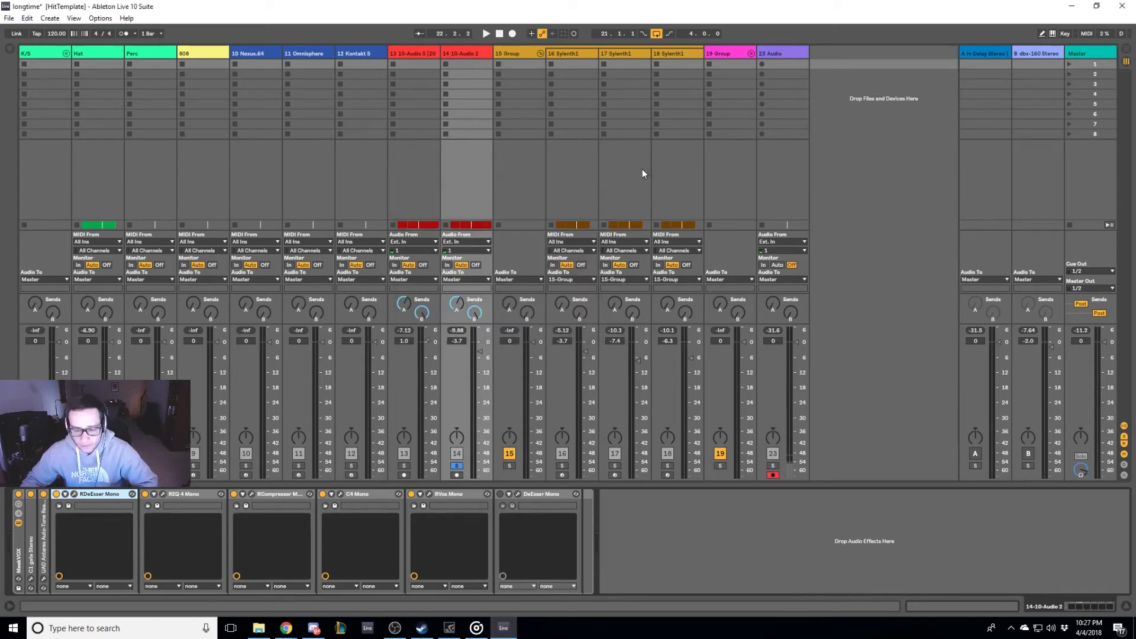
Turn on DeEsser Mono at the end of the vocal chain, audition the loop with its window open, and close it.
click(501, 494)
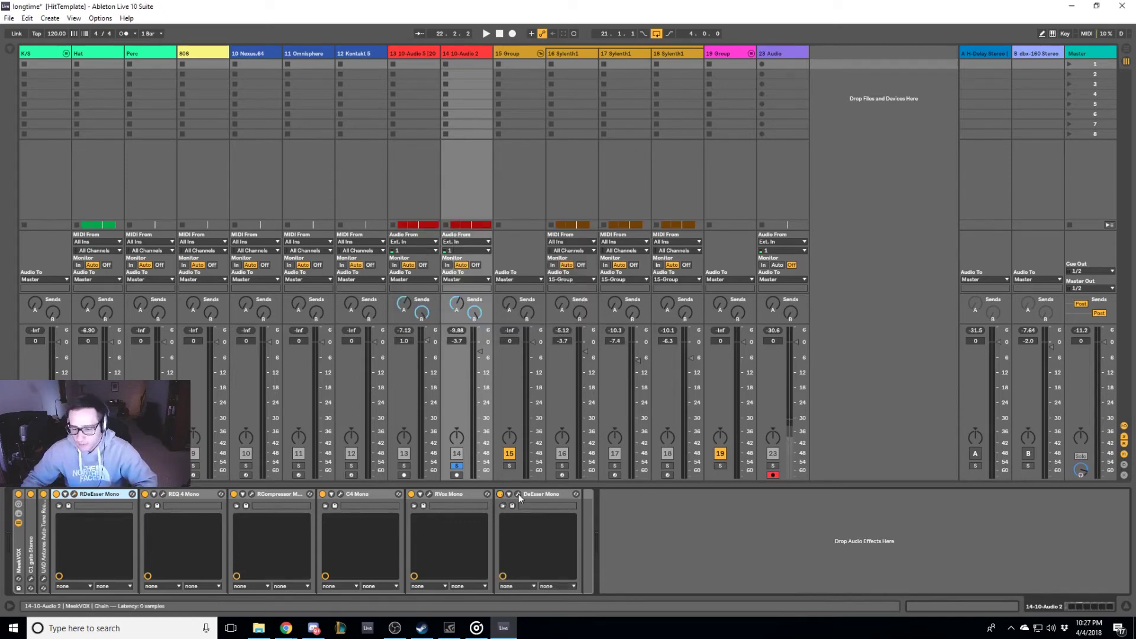
click(518, 494)
drag(523, 196, 668, 172)
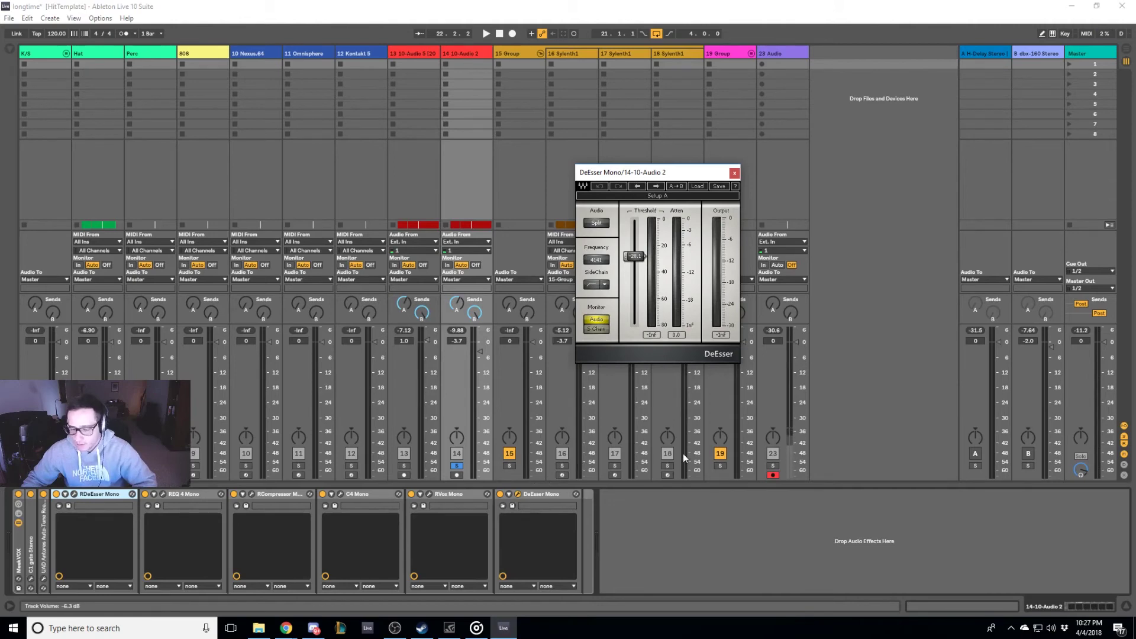
key(space)
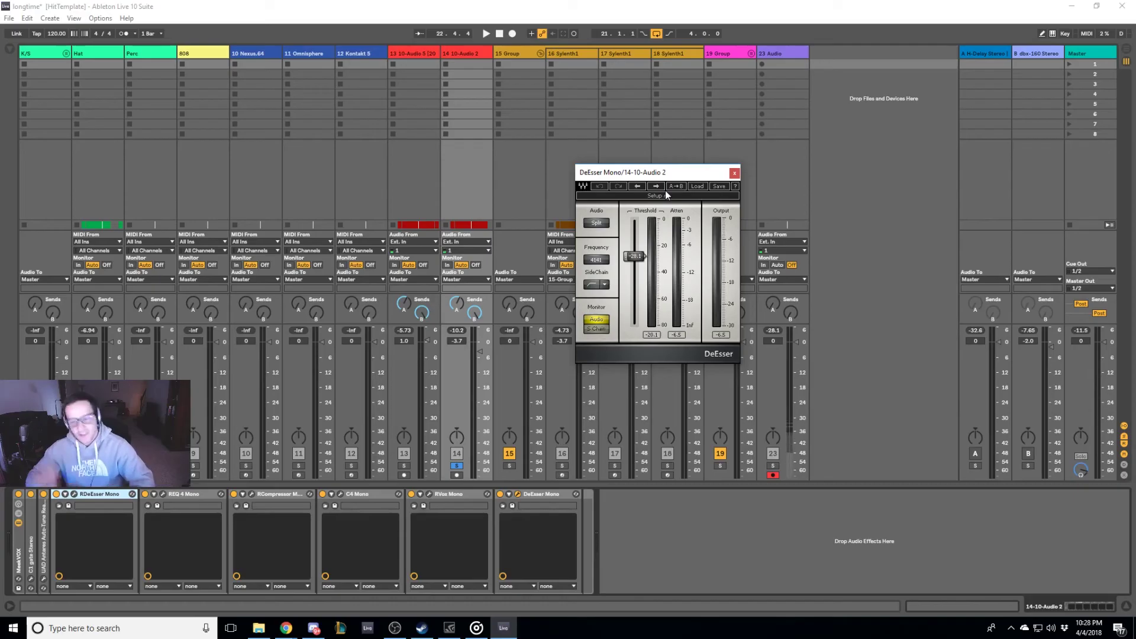
click(734, 173)
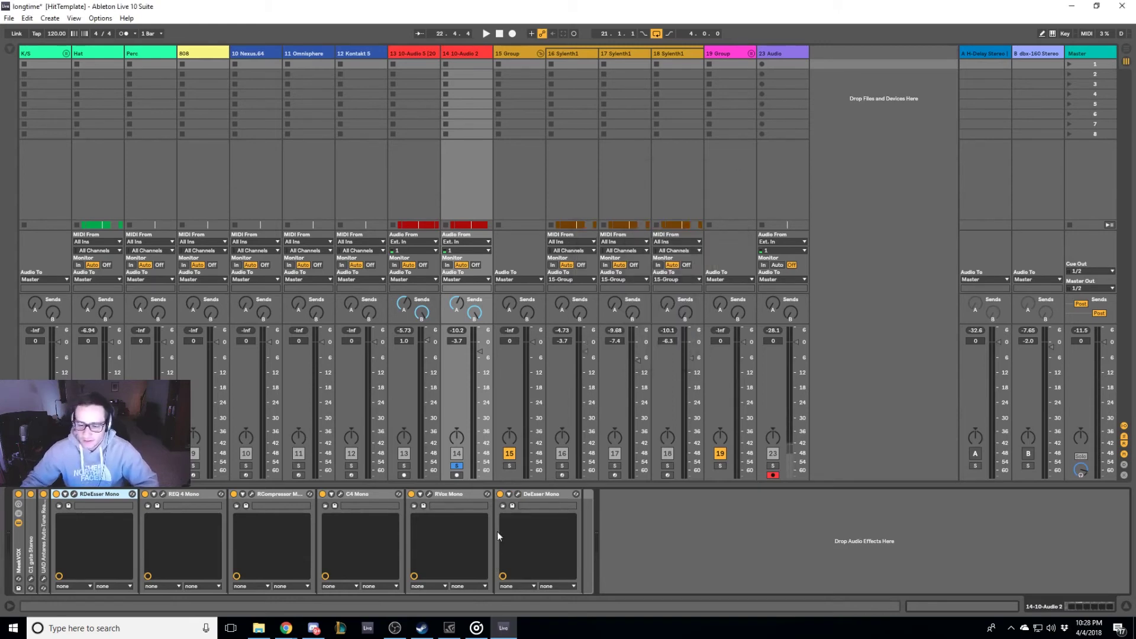
click(519, 494)
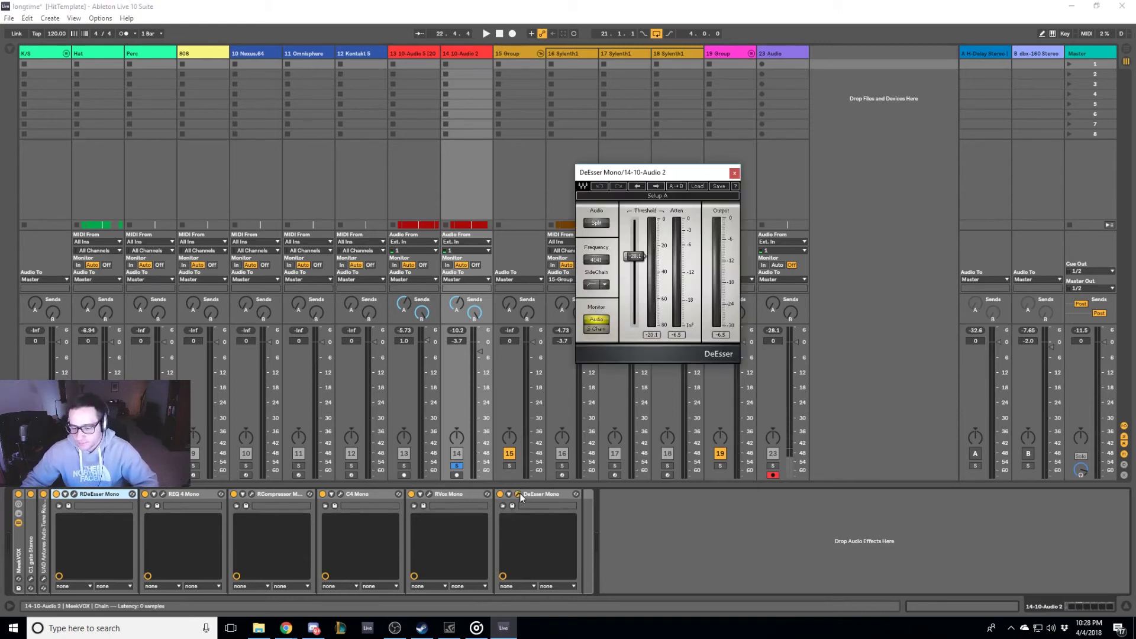
click(519, 493)
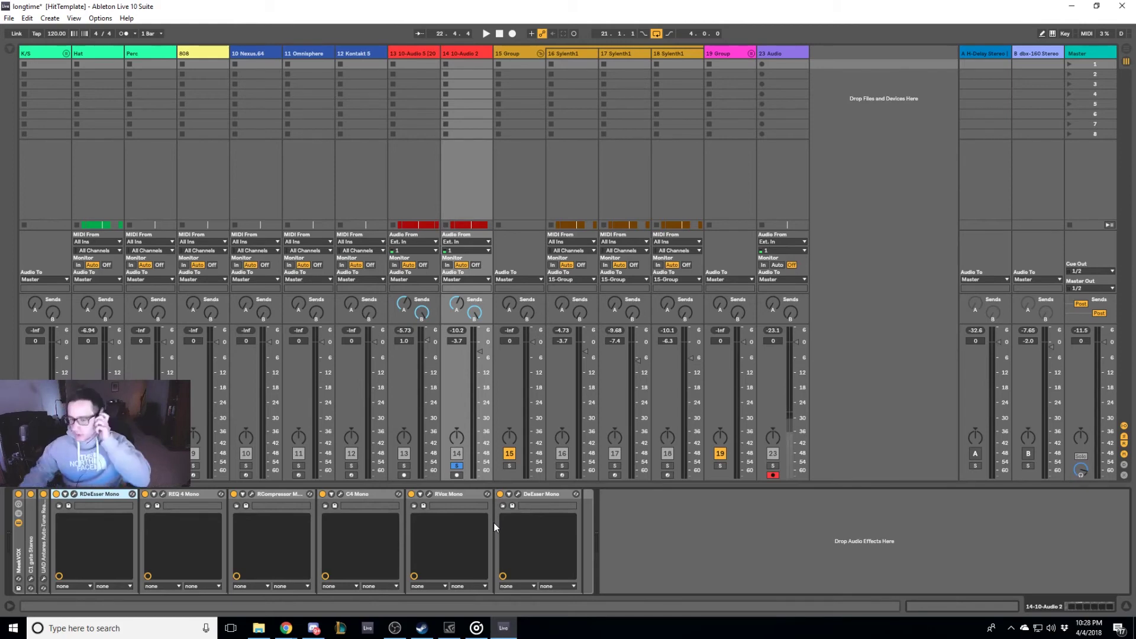
Open RCompressor Mono and RVox Mono from the vocal chain and place their windows side by side.
click(733, 527)
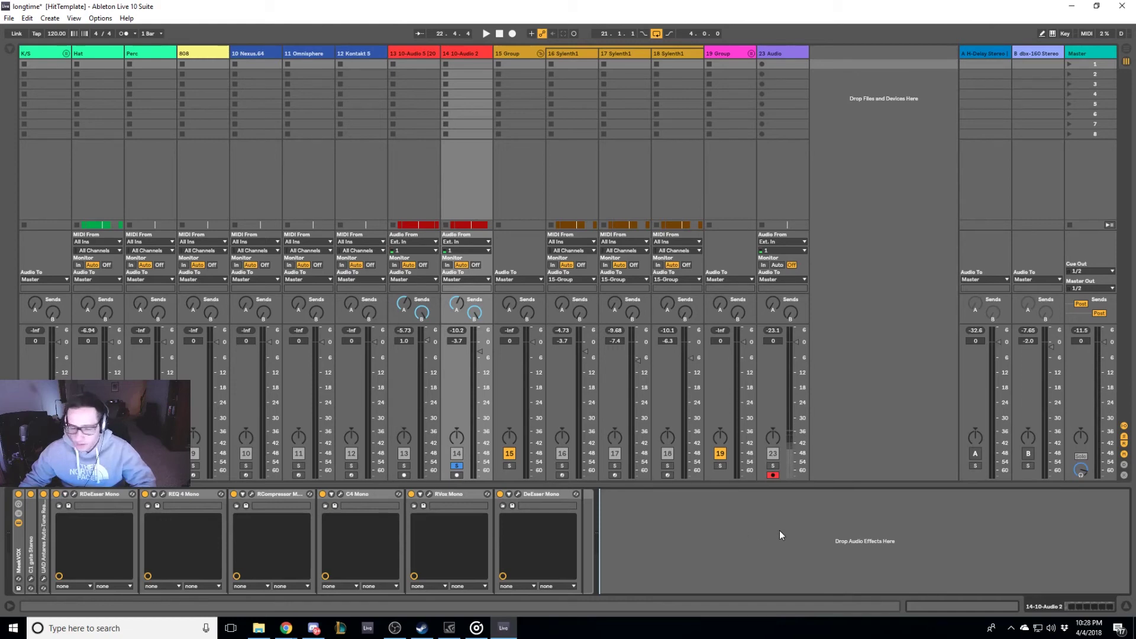
click(252, 494)
drag(278, 169, 385, 164)
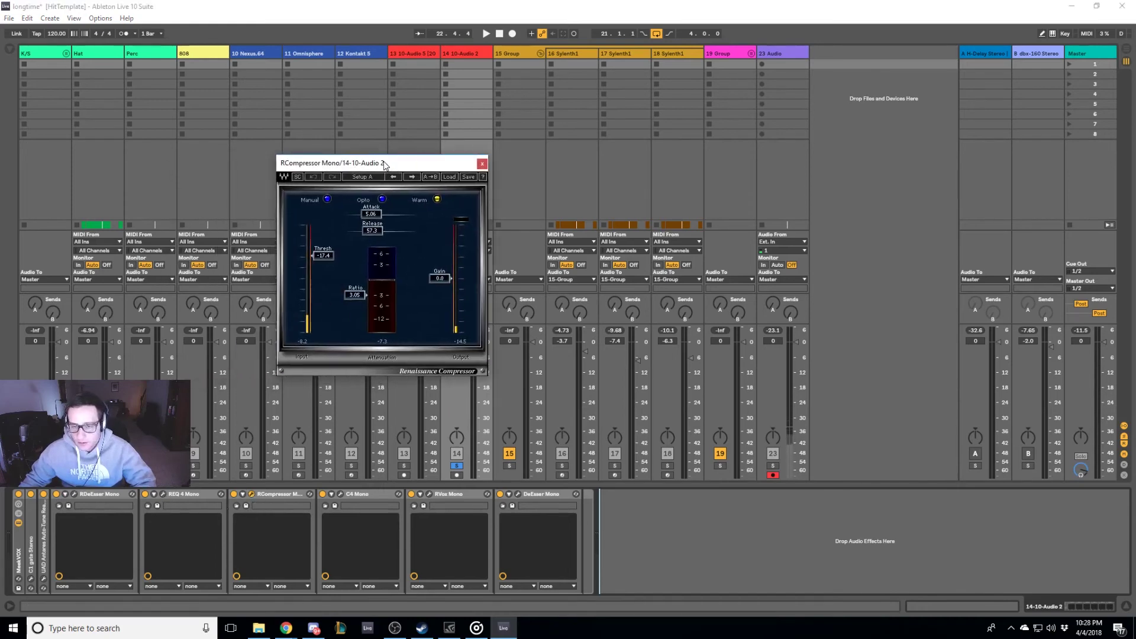
click(428, 493)
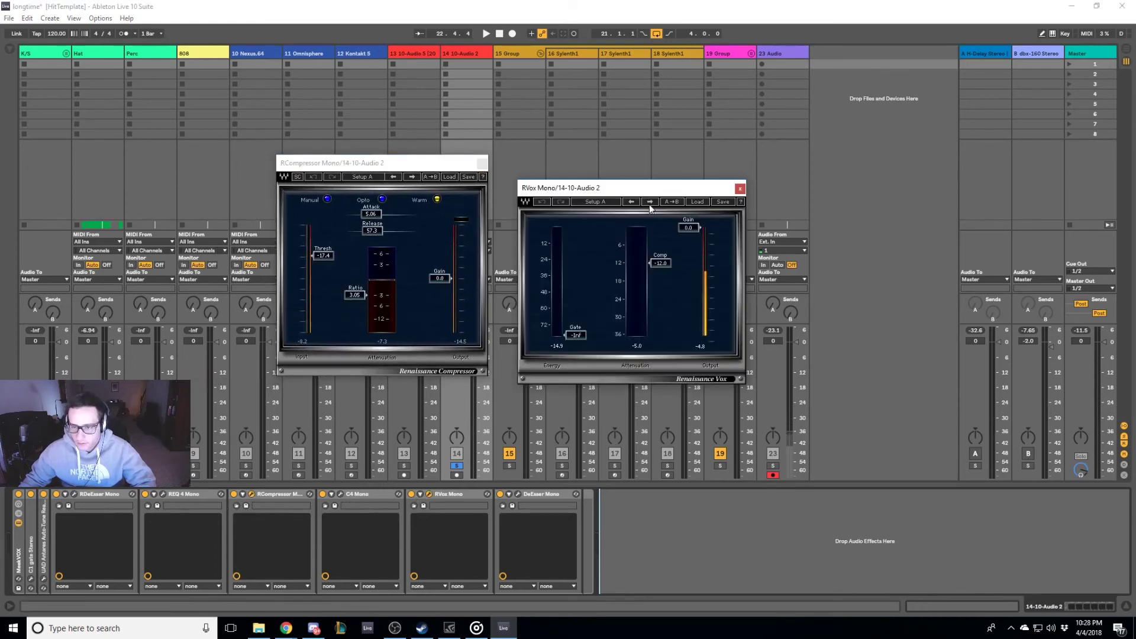
drag(645, 188, 664, 164)
click(391, 164)
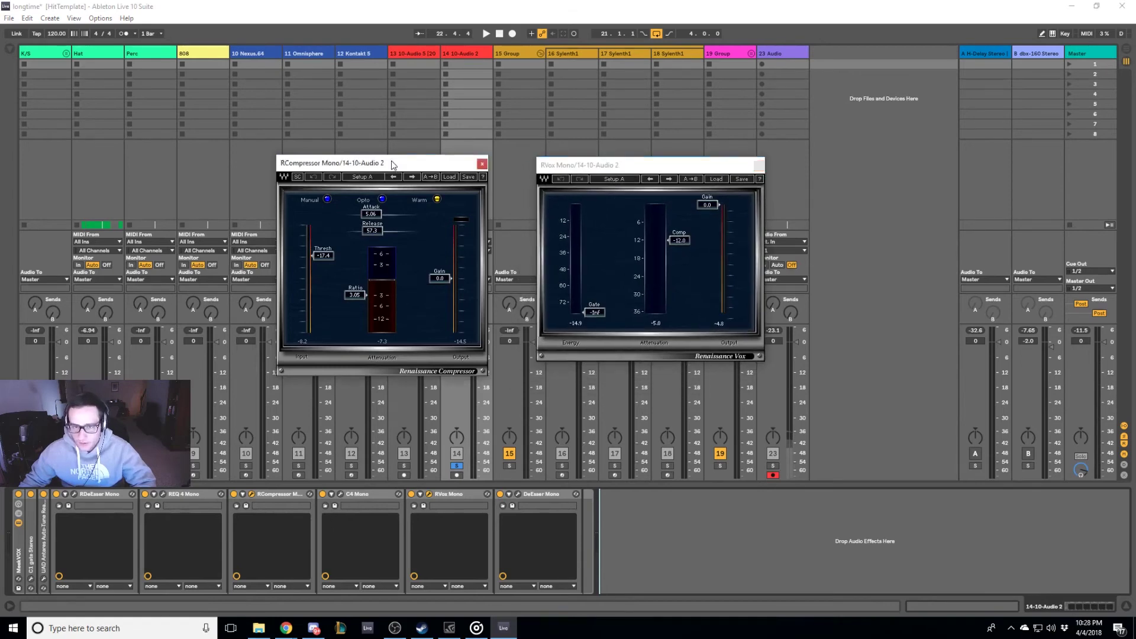
drag(391, 165, 161, 177)
Open C4 Mono between the other two plug-in windows to compare the three compressors, and close them all.
click(341, 494)
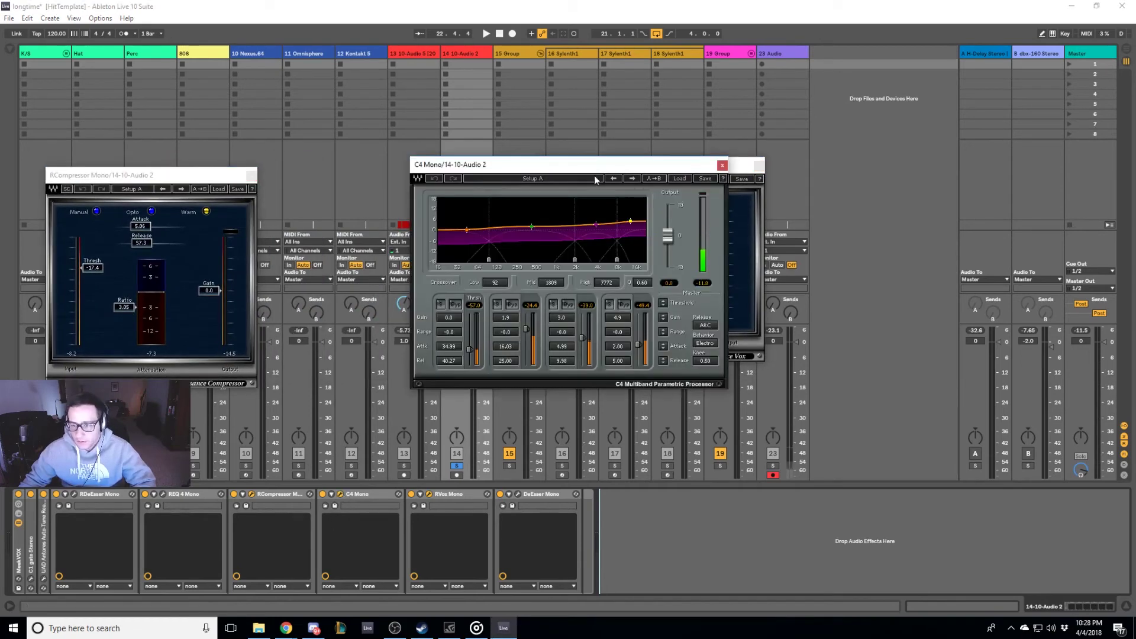
drag(614, 166, 482, 171)
drag(661, 164, 814, 186)
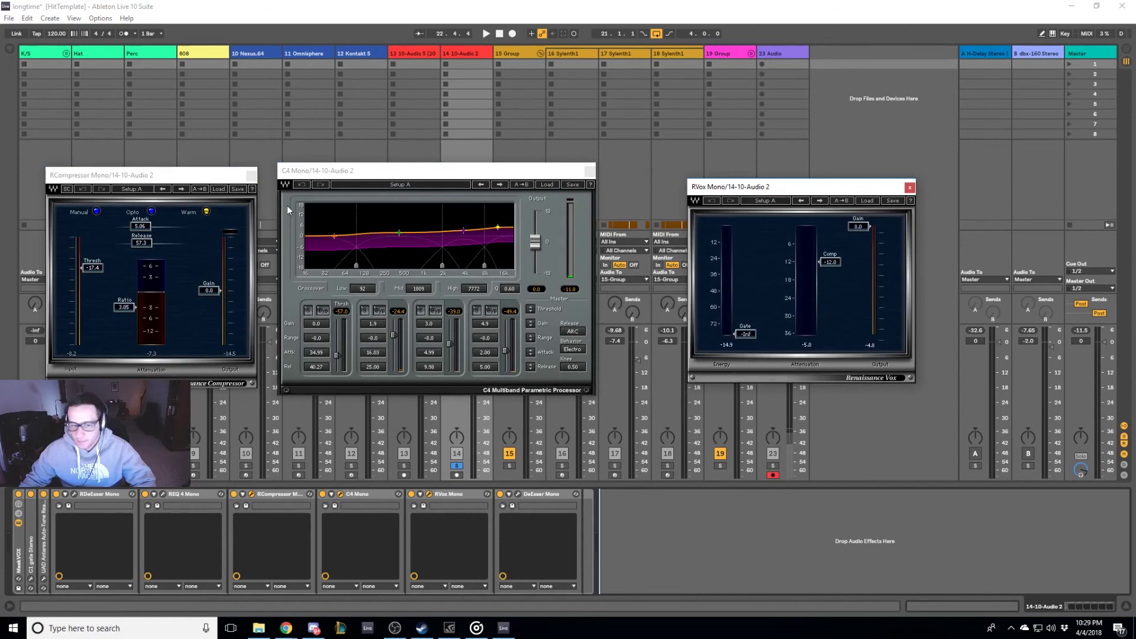
click(252, 177)
click(589, 171)
click(909, 186)
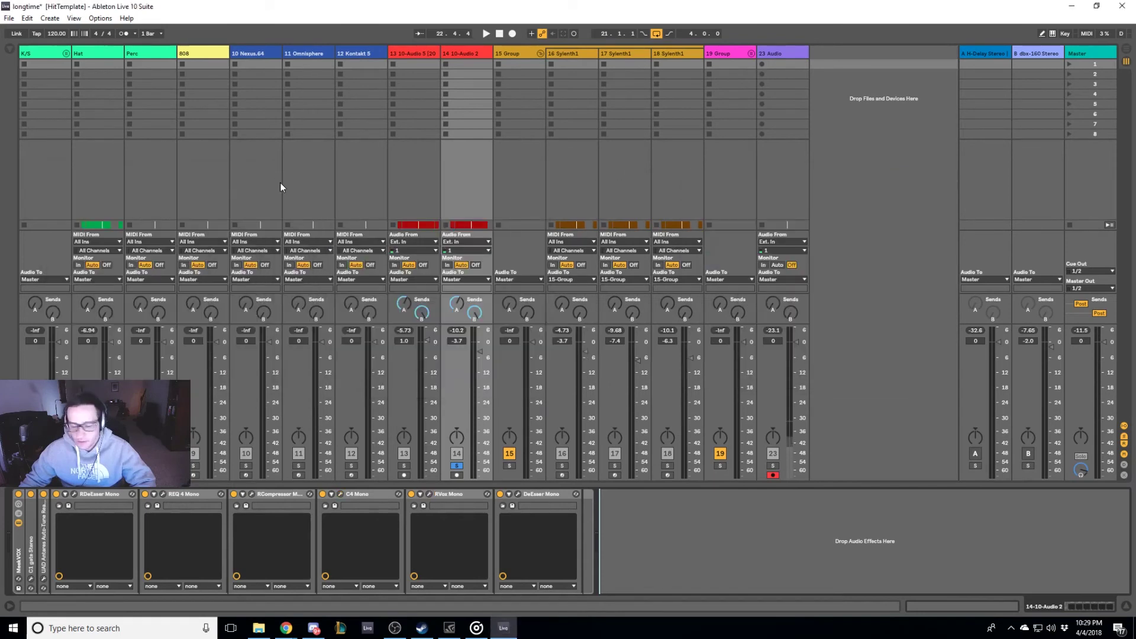
Search the plug-in browser for "cla" and point out CLA-76 Stereo and CLA-2A Stereo among the Waves plug-ins.
click(7, 49)
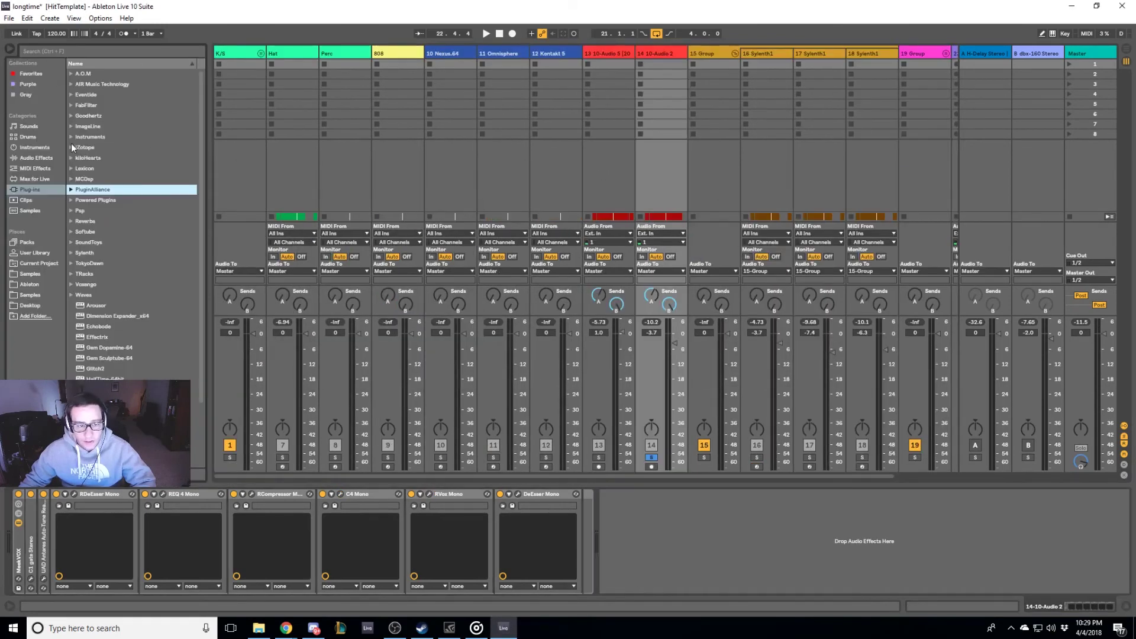
click(84, 53)
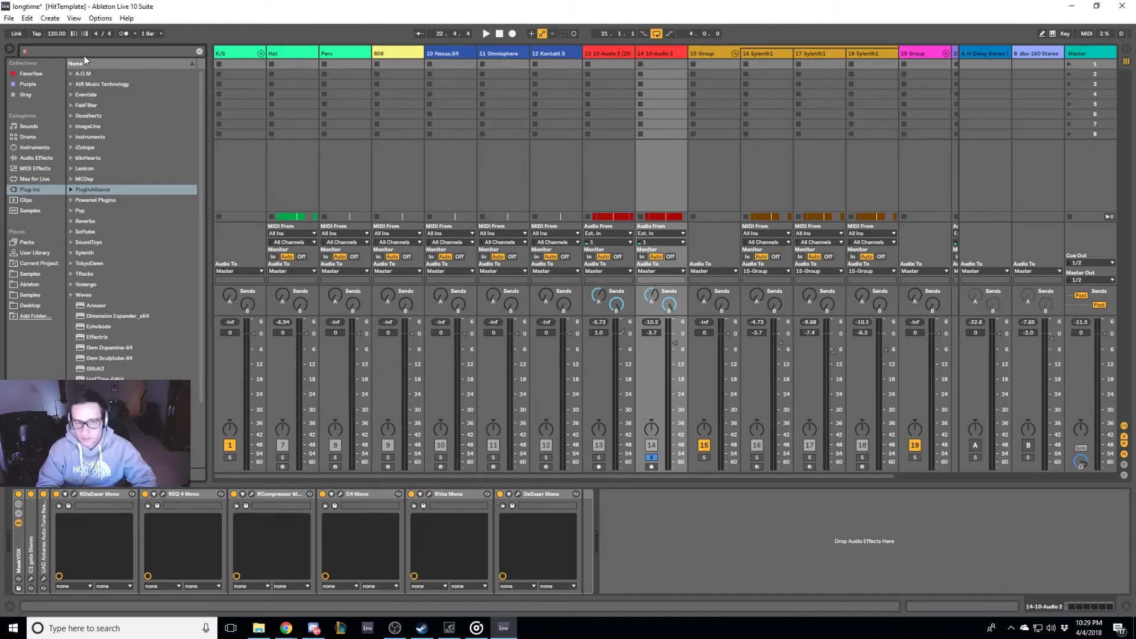
text(cla)
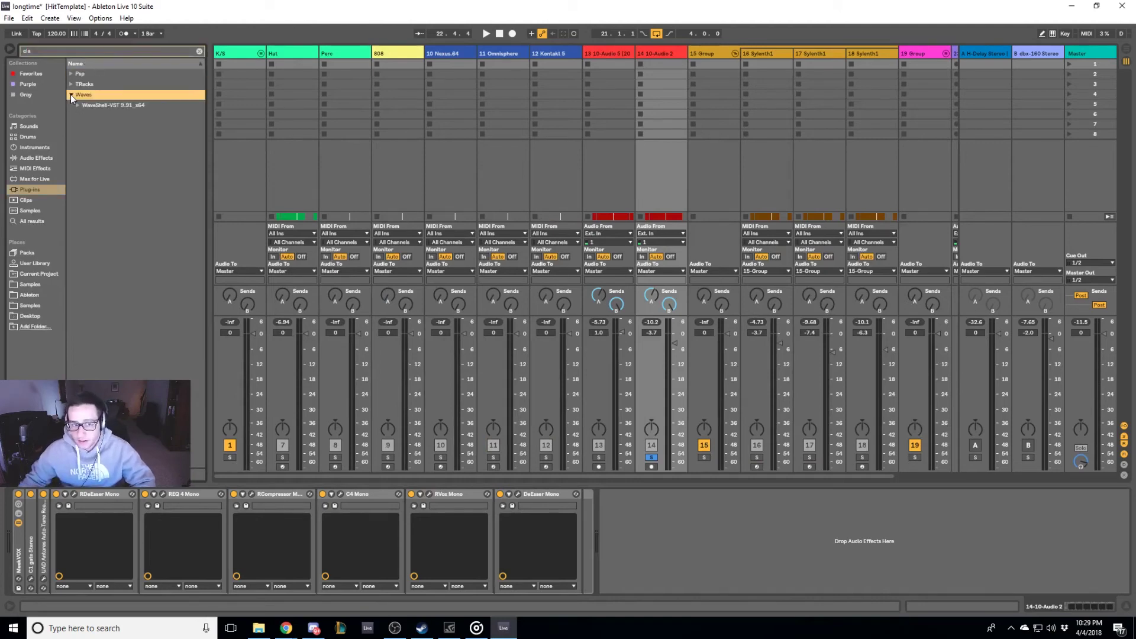
click(74, 105)
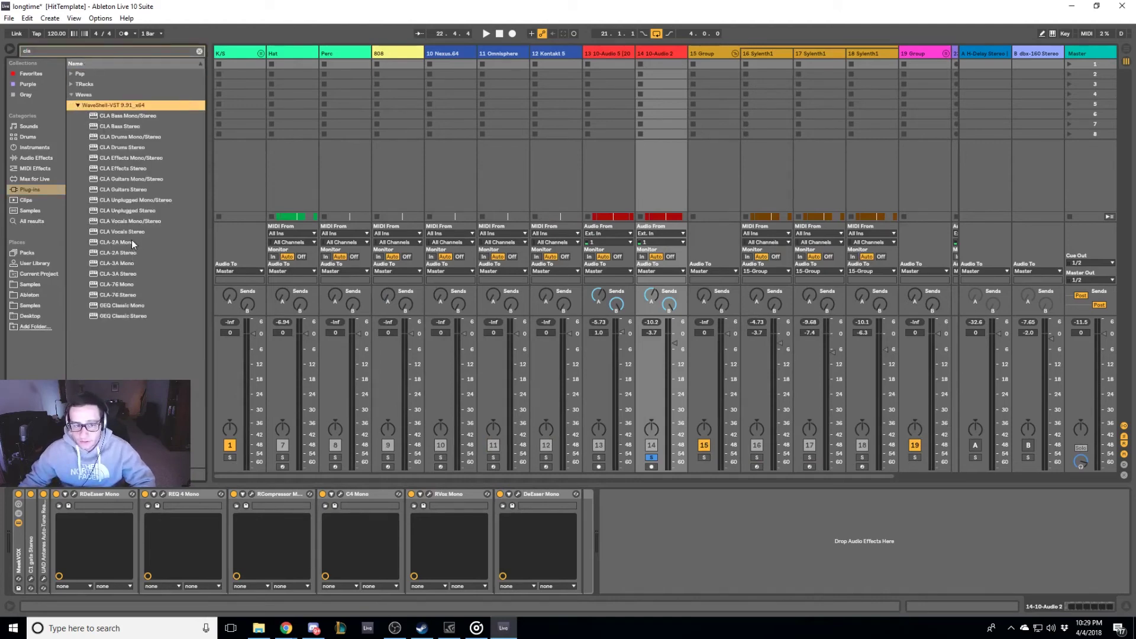
click(131, 296)
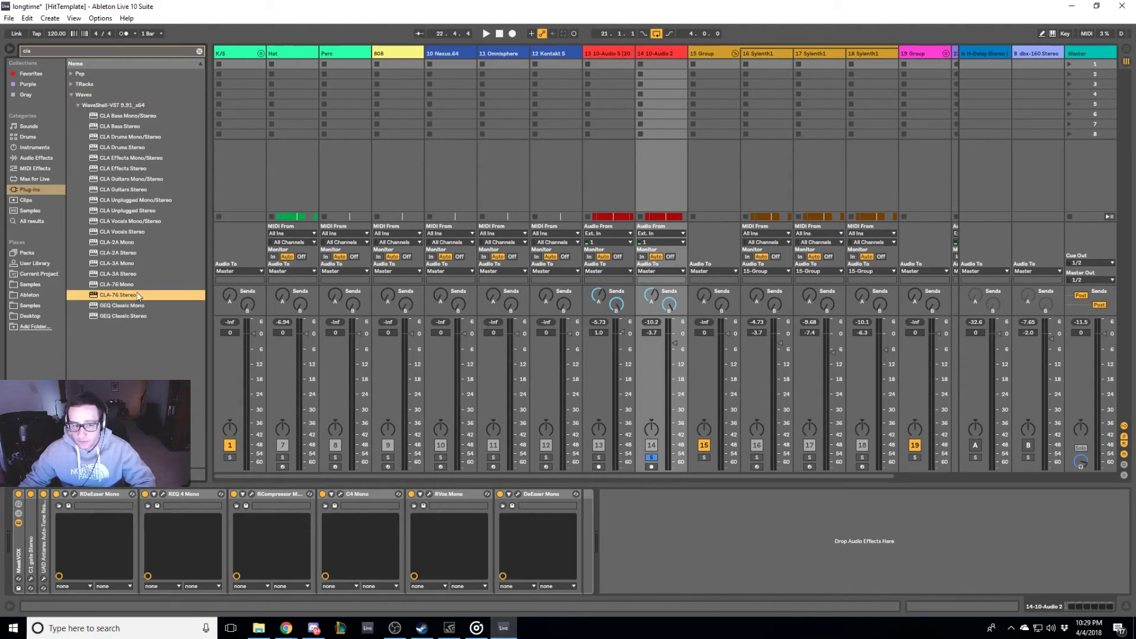
click(129, 253)
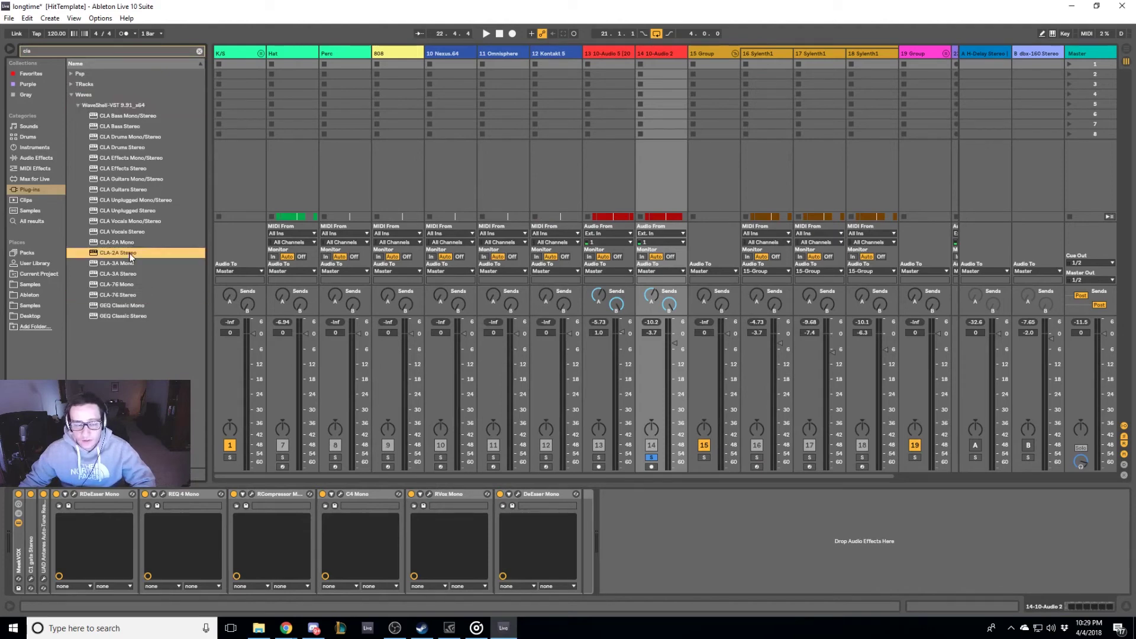
Clear the plug-in search, look through Live's built-in audio effects, and hide the browser.
click(200, 52)
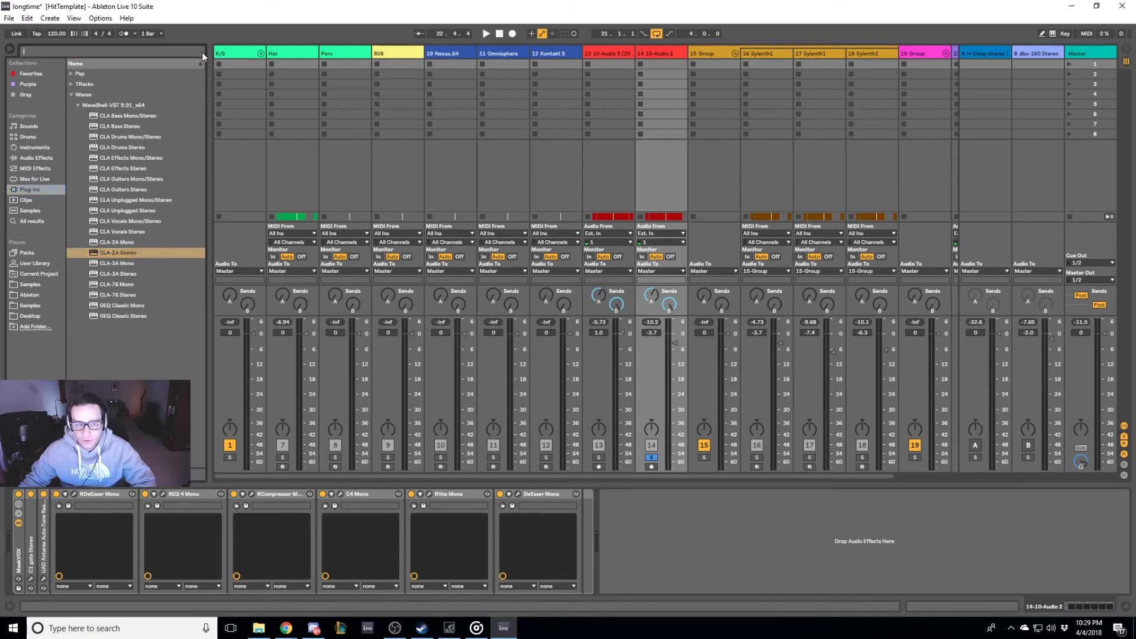
click(43, 158)
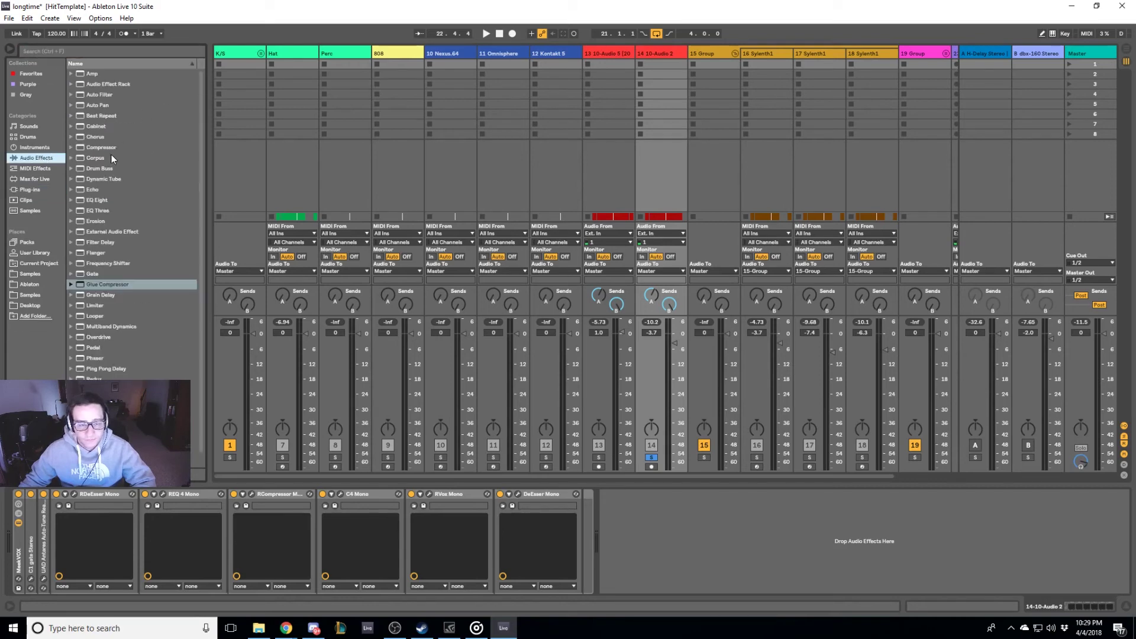
click(10, 49)
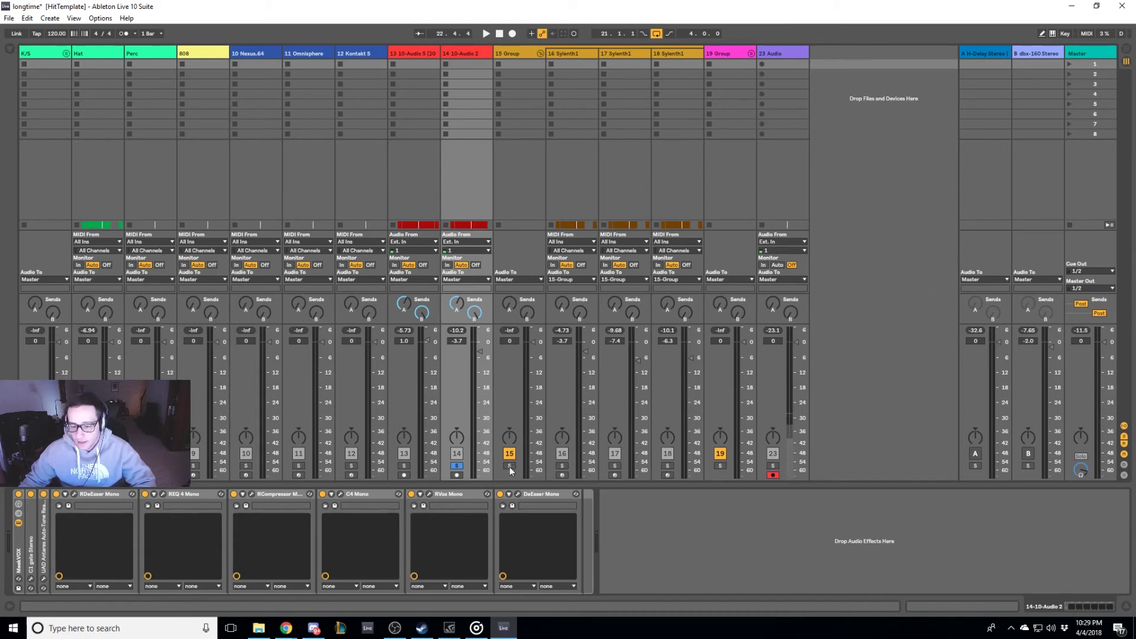
Select return track B, open its dbx-160 Stereo compressor to examine the settings, and close it.
key(Tab)
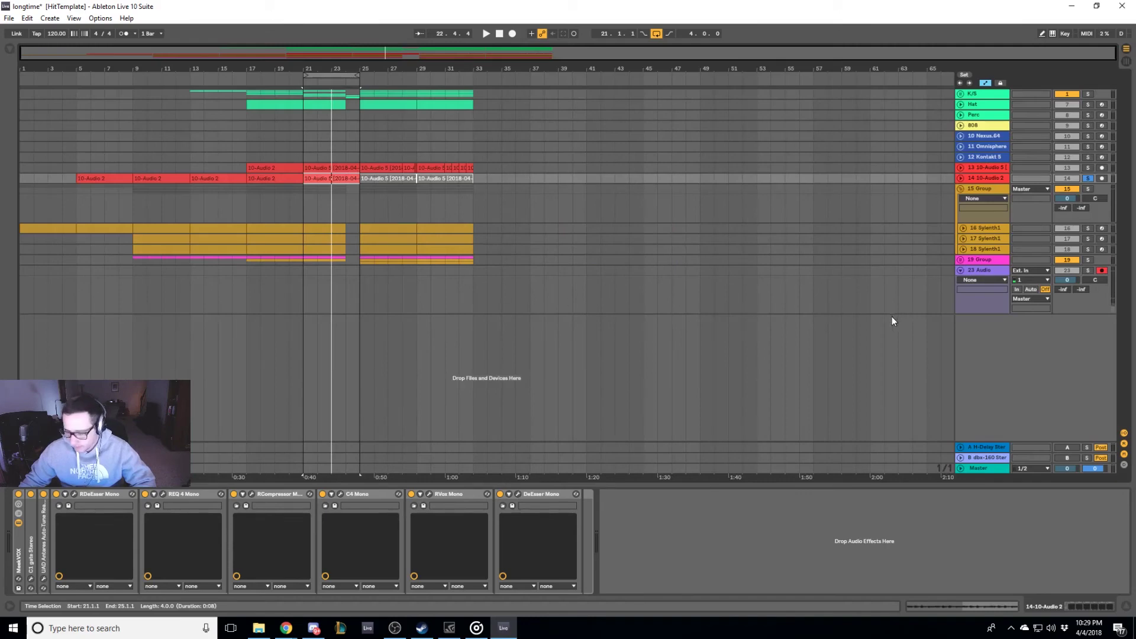
key(Tab)
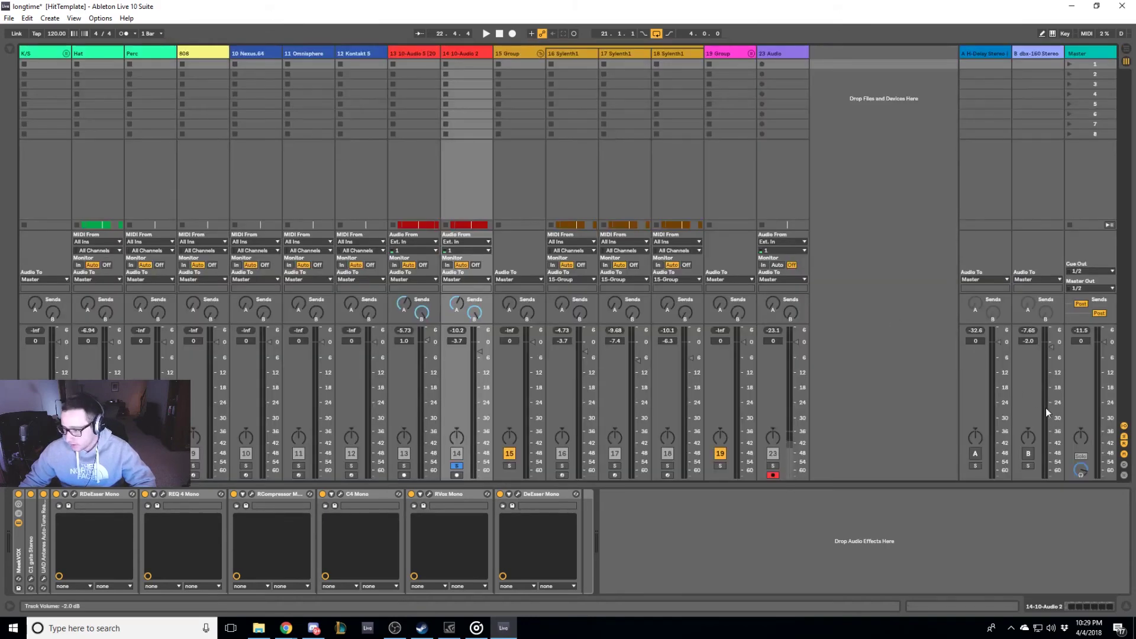
click(1041, 54)
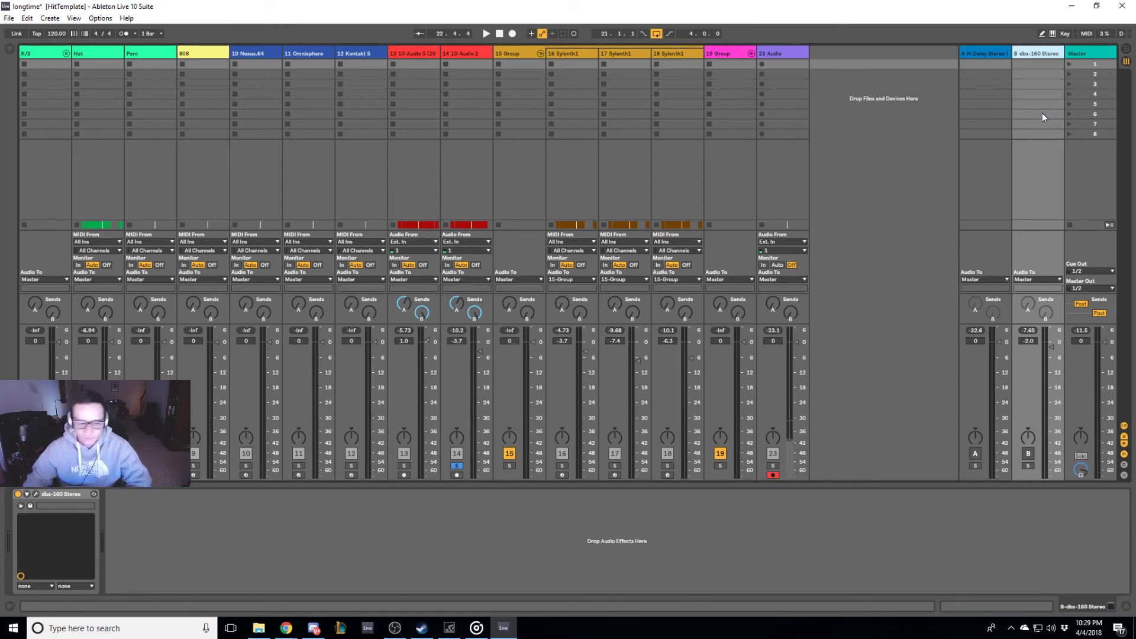
click(35, 493)
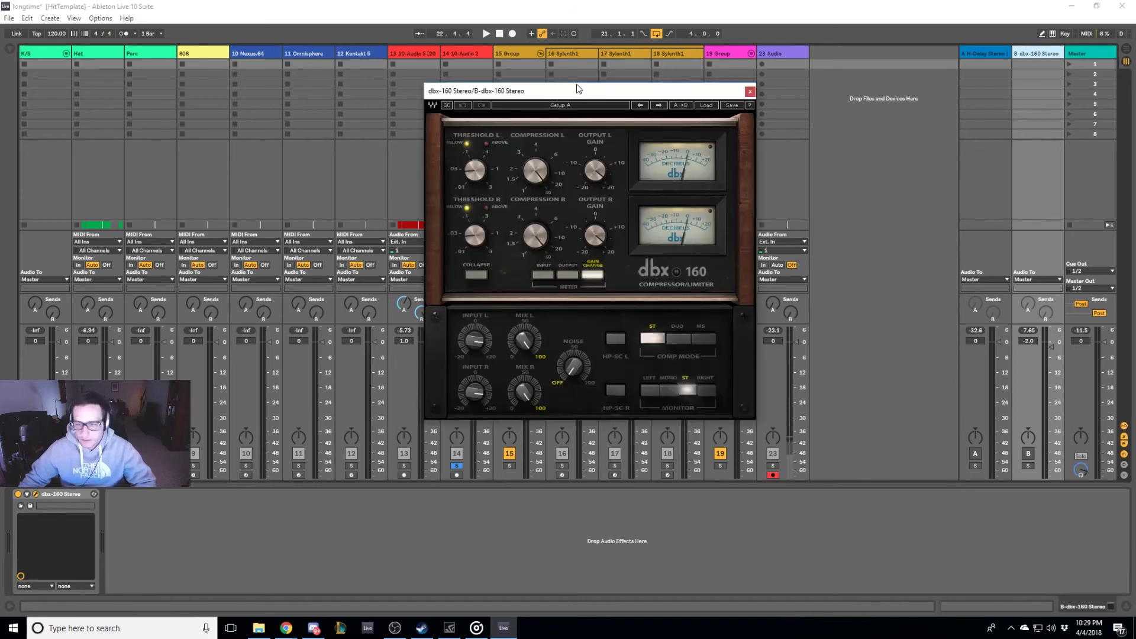
drag(578, 90, 534, 132)
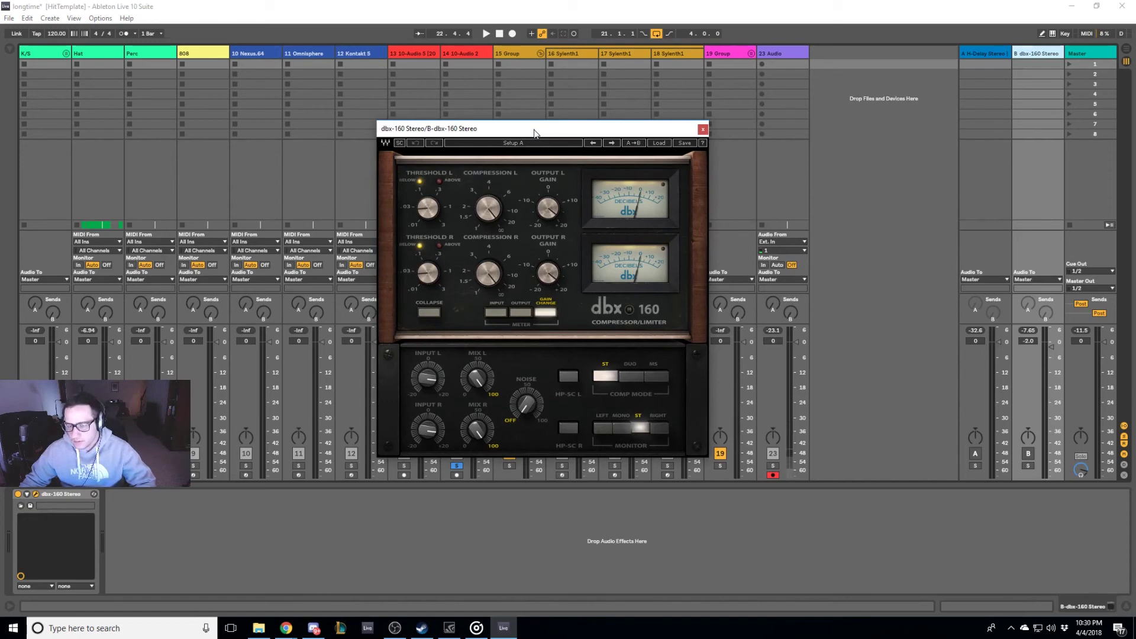
drag(534, 133, 518, 154)
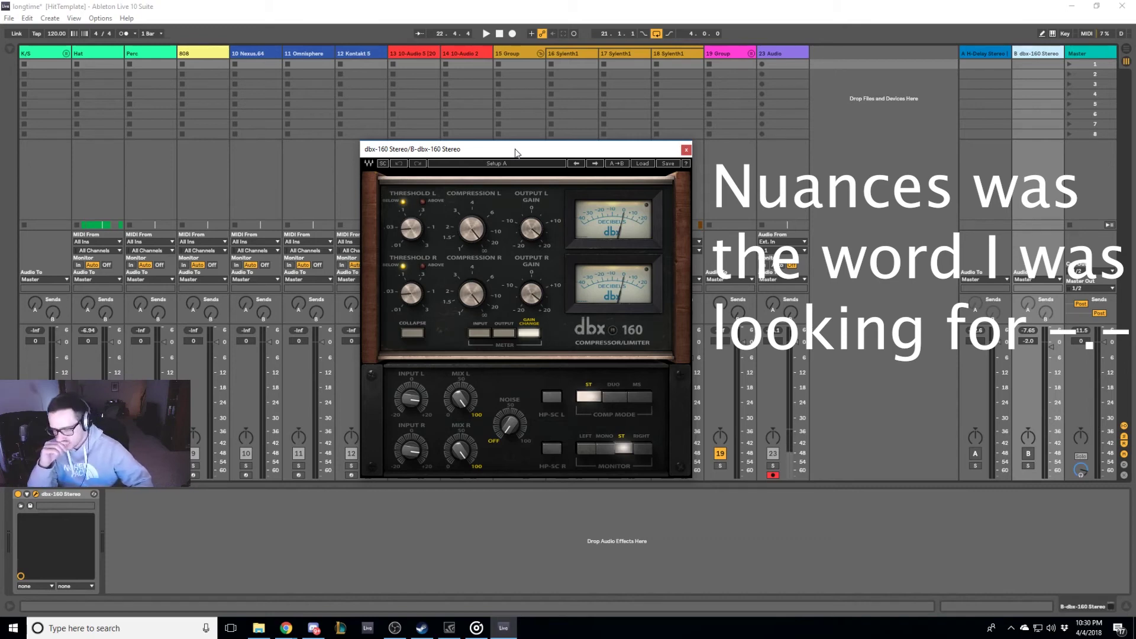
click(688, 151)
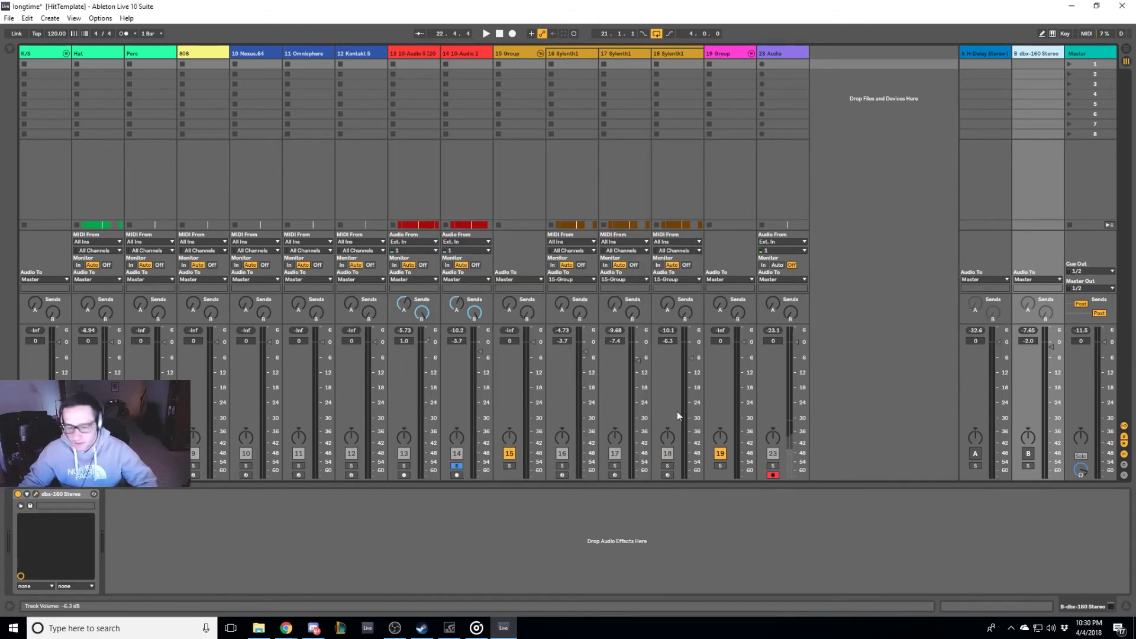
Reopen the dbx-160 Stereo compressor on return track B to examine its settings, and close it.
click(40, 494)
mouse_move(524, 151)
mouse_down()
mouse_move(583, 153)
mouse_move(540, 155)
mouse_up()
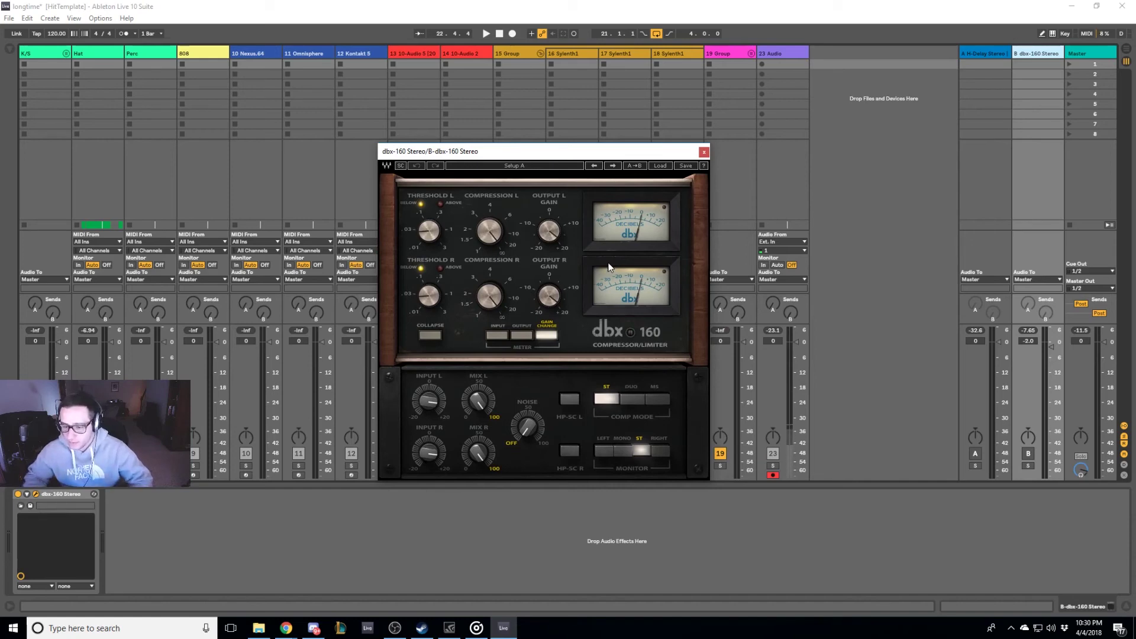
click(703, 152)
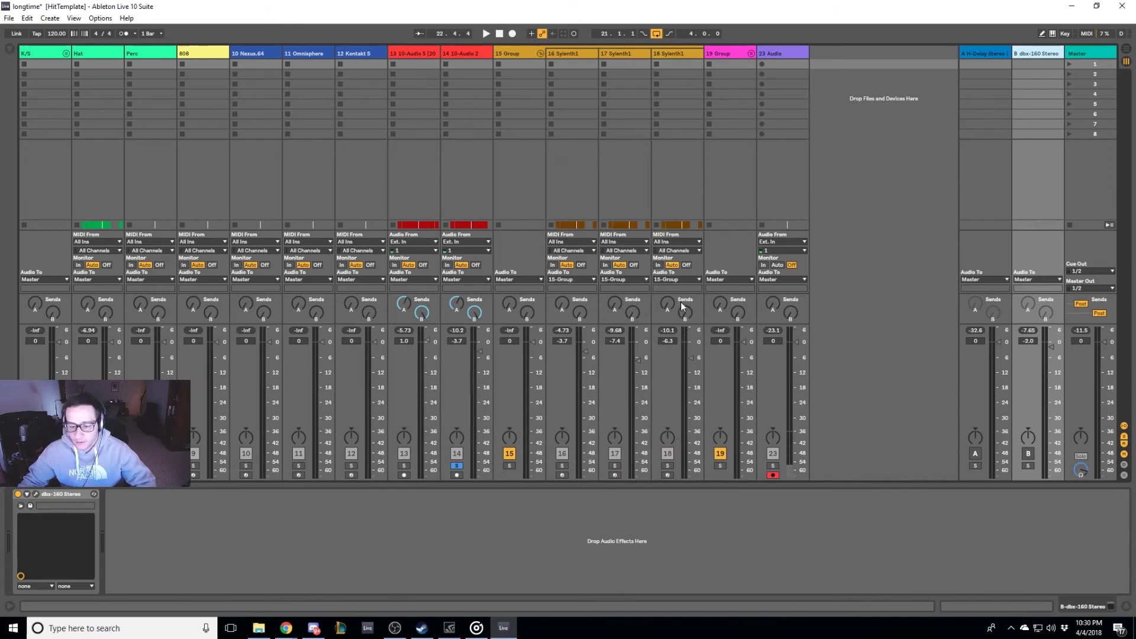
Play the loop to compare it with return track B on and off, and solo the return to hear it alone.
key(space)
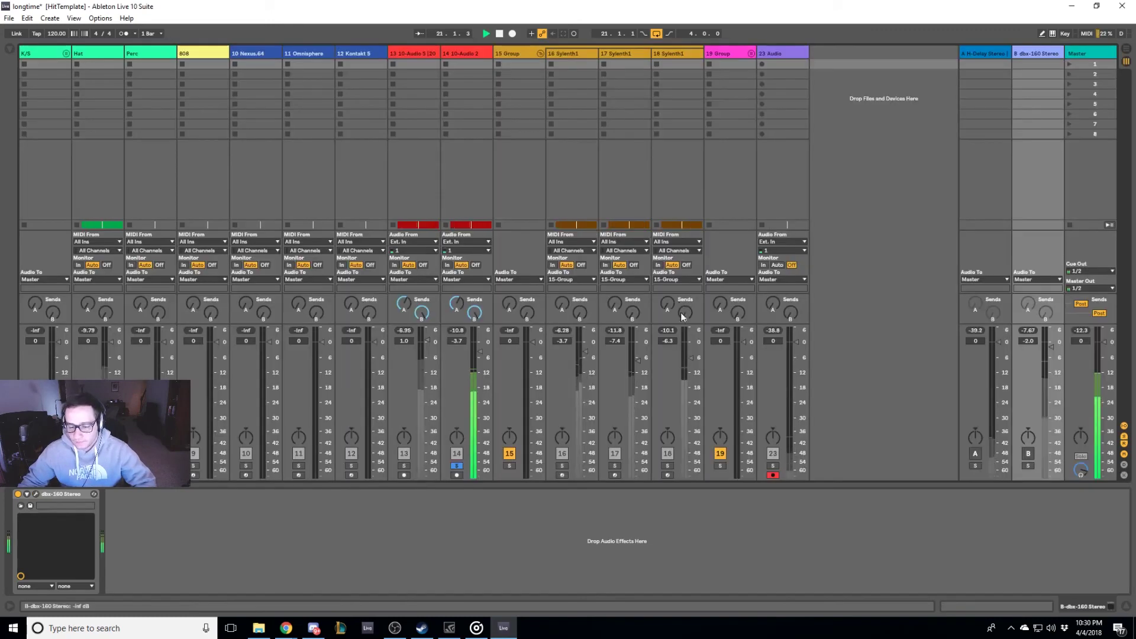
click(1029, 455)
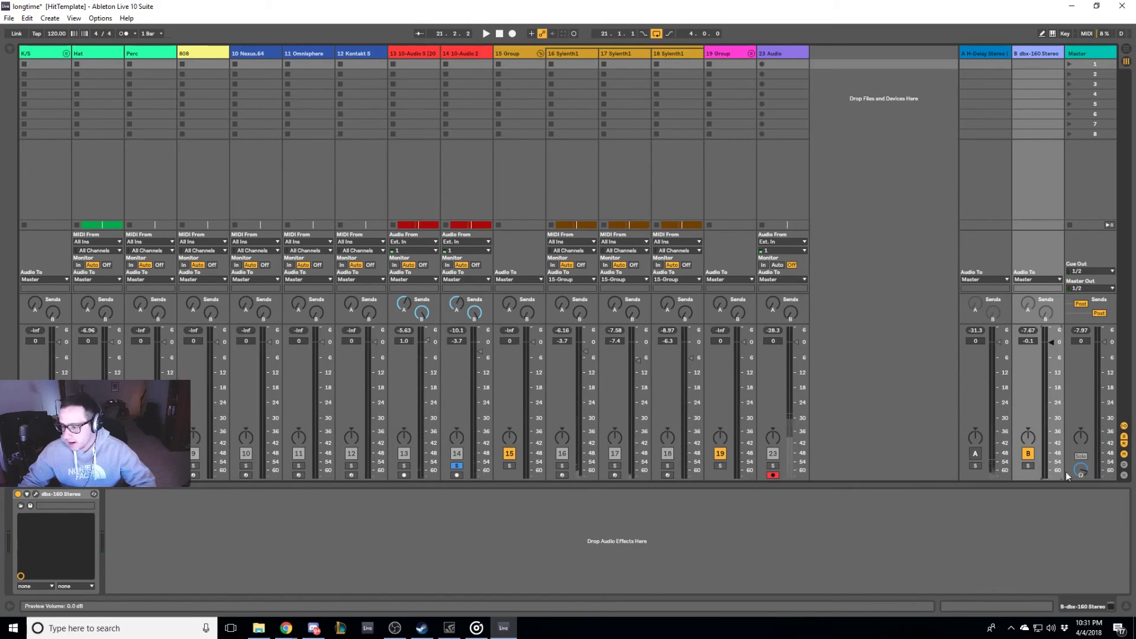
click(1030, 466)
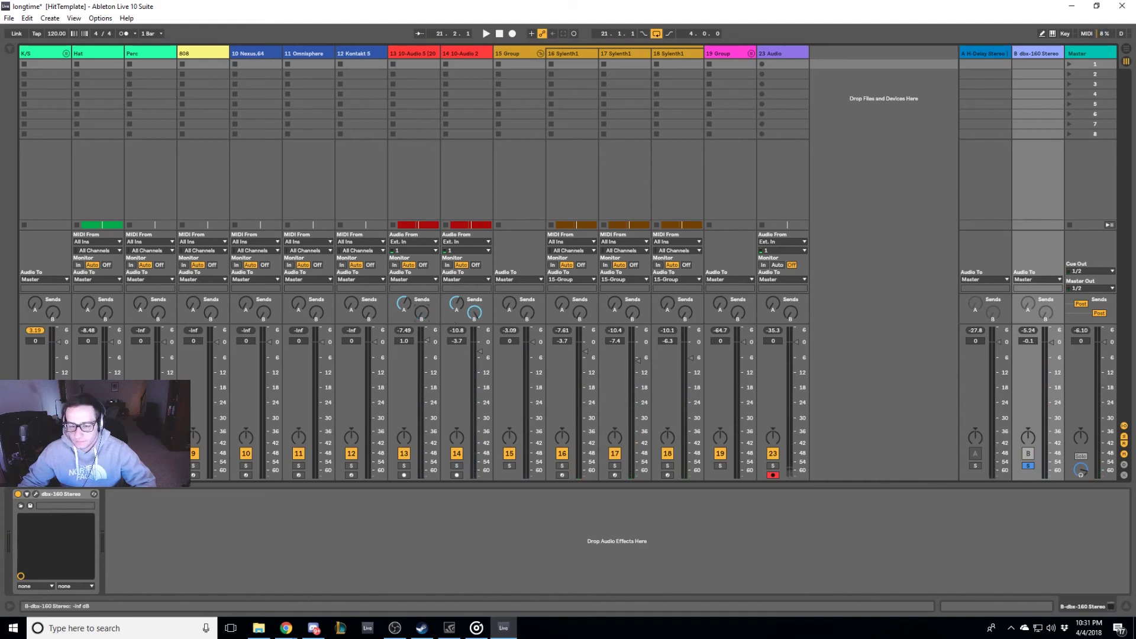
key(space)
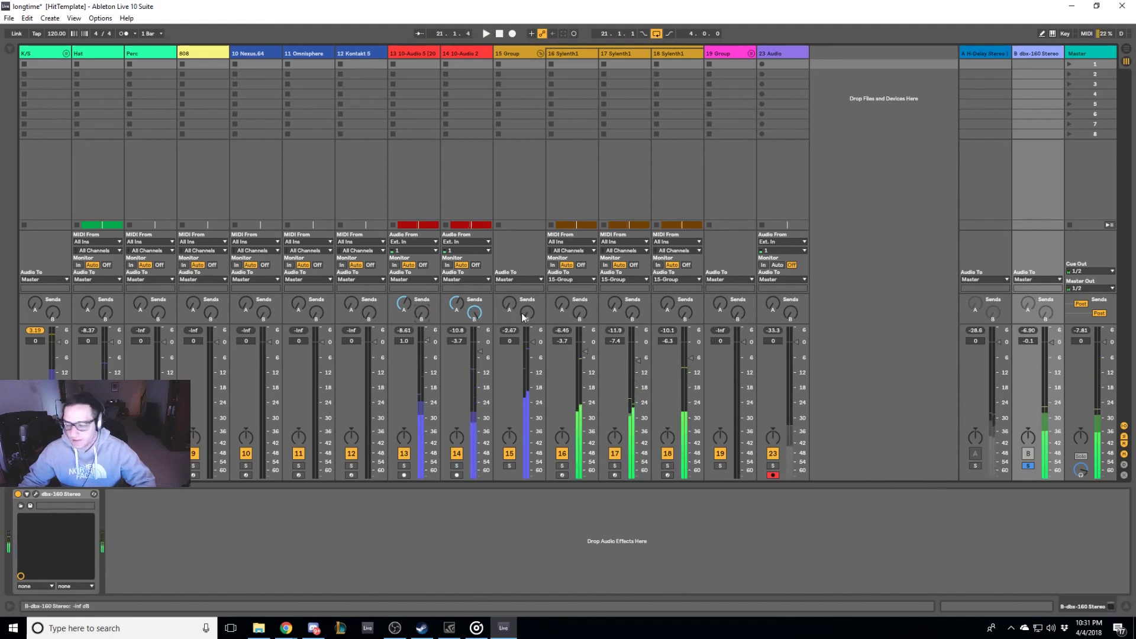
key(space)
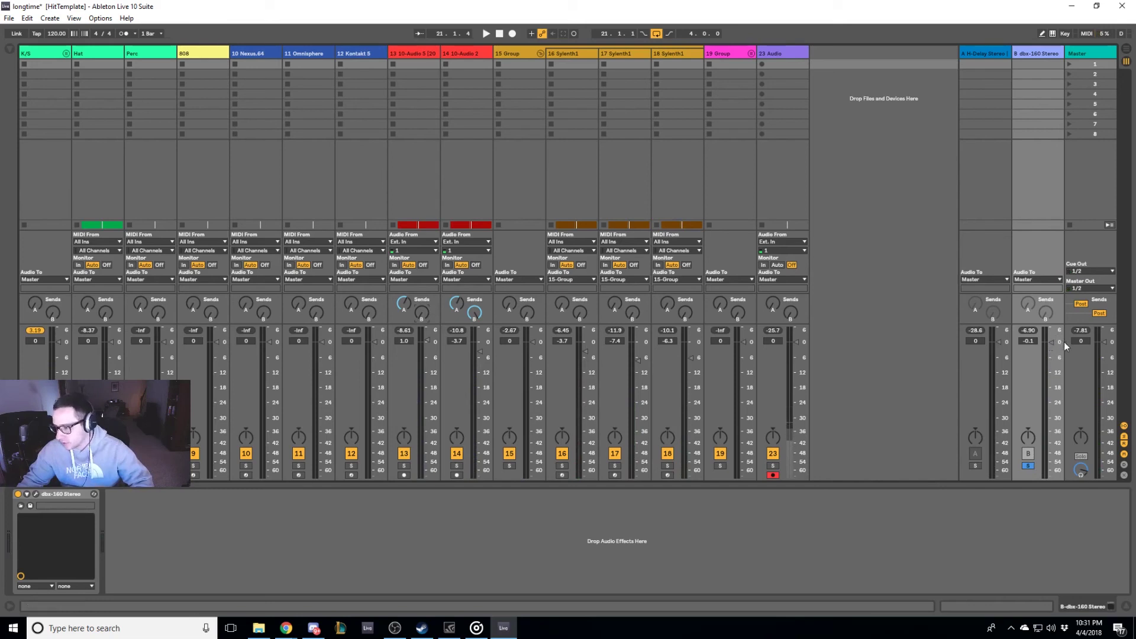
Lower return track B's volume to -4.5 dB and audition the soloed return in the loop.
key(space)
drag(1069, 339, 1052, 356)
key(space)
key(space)
key(space)
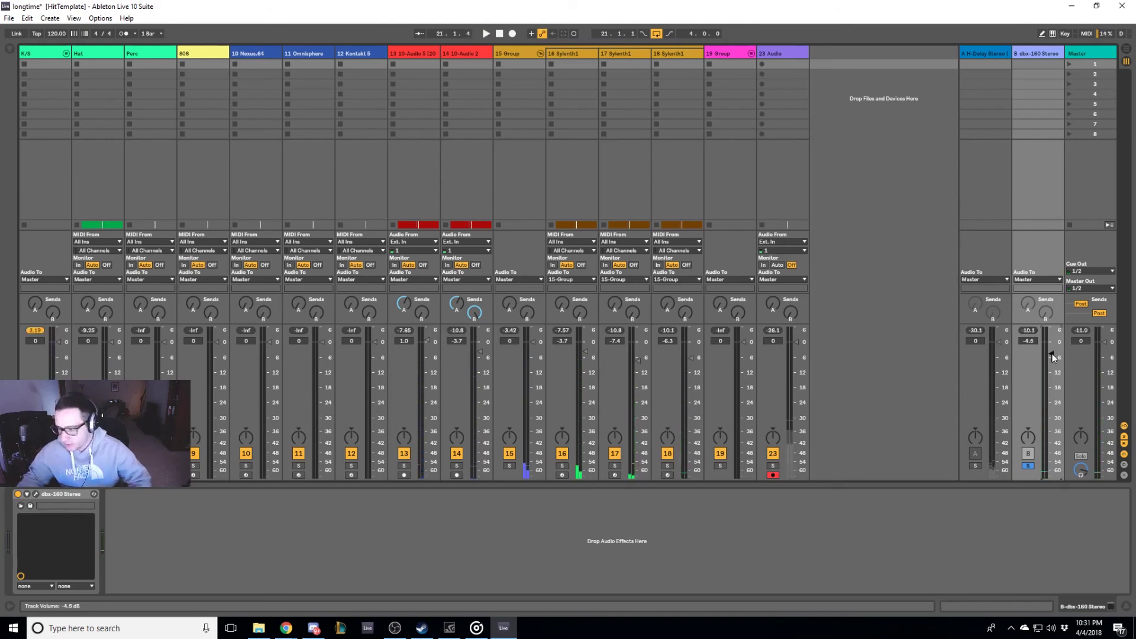
key(space)
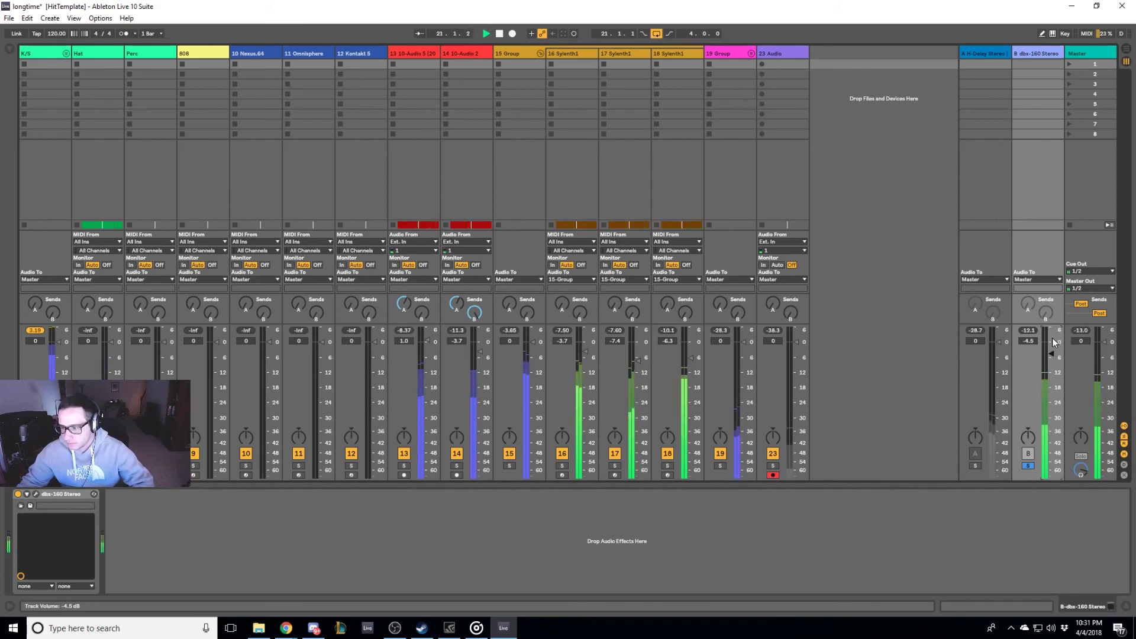
key(space)
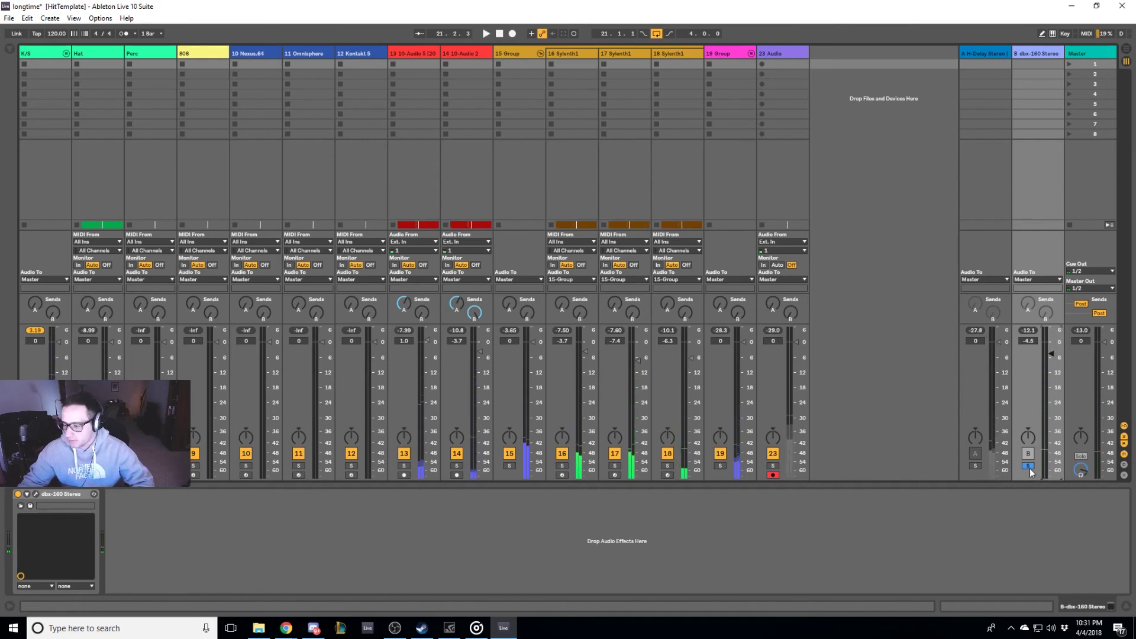
Swap the solo from return track B to track 14 and try the return at 3.6 dB.
click(1029, 466)
key(space)
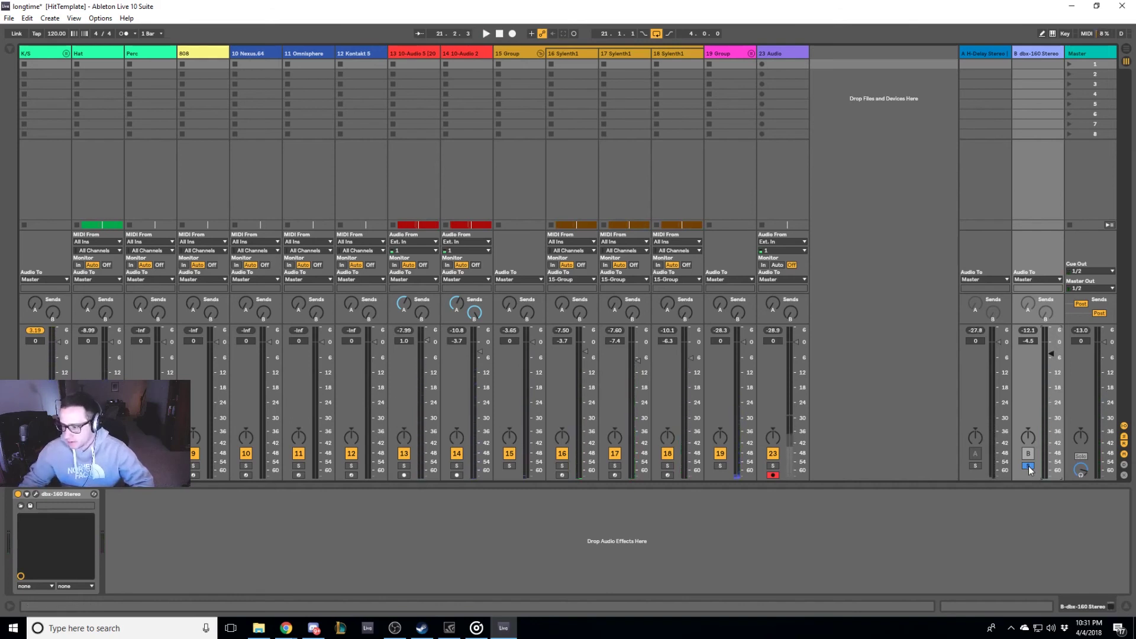
click(456, 466)
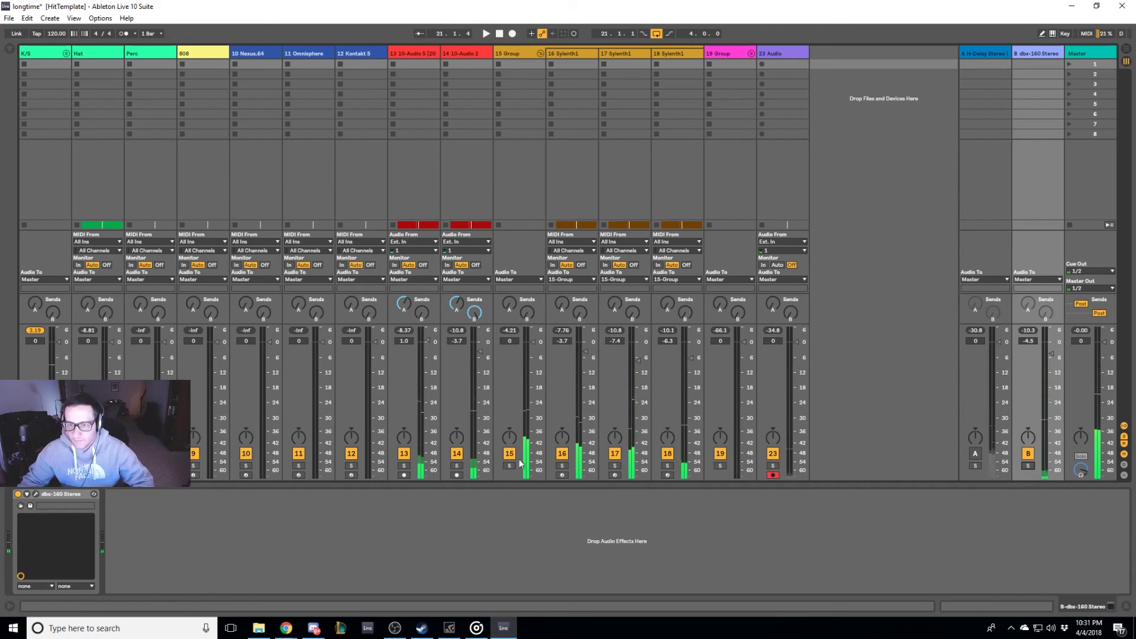
key(space)
drag(1028, 341, 1028, 307)
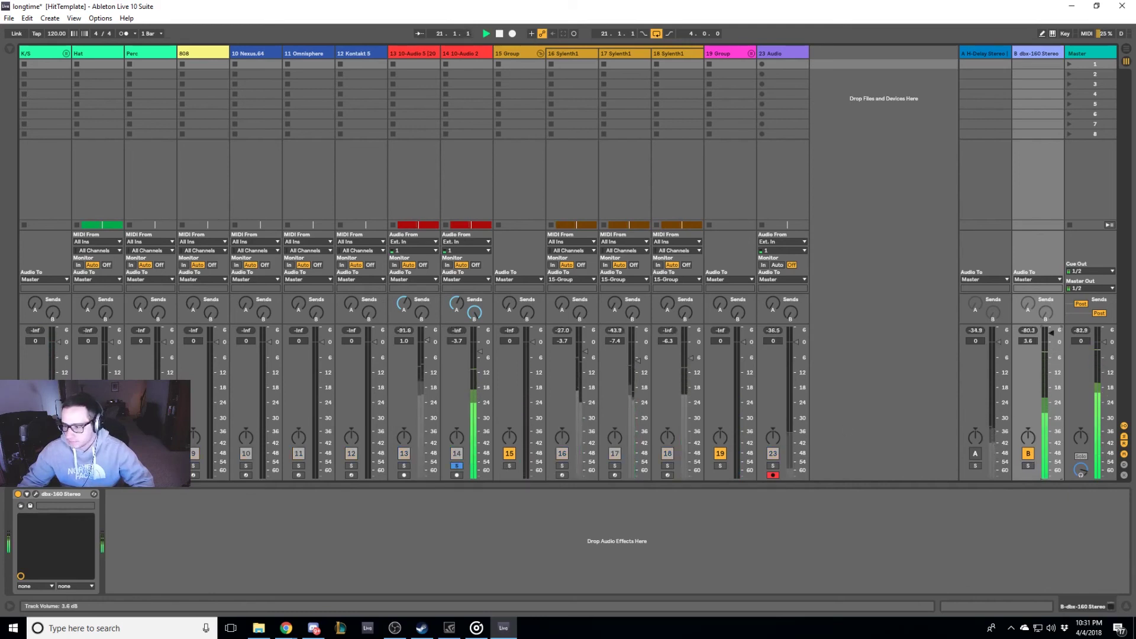
Set return track B's volume to -3.4 dB while auditioning the loop, and unsolo track 14.
mouse_move(1050, 333)
mouse_down()
mouse_move(1051, 415)
mouse_move(1051, 335)
mouse_move(1050, 351)
mouse_up()
key(space)
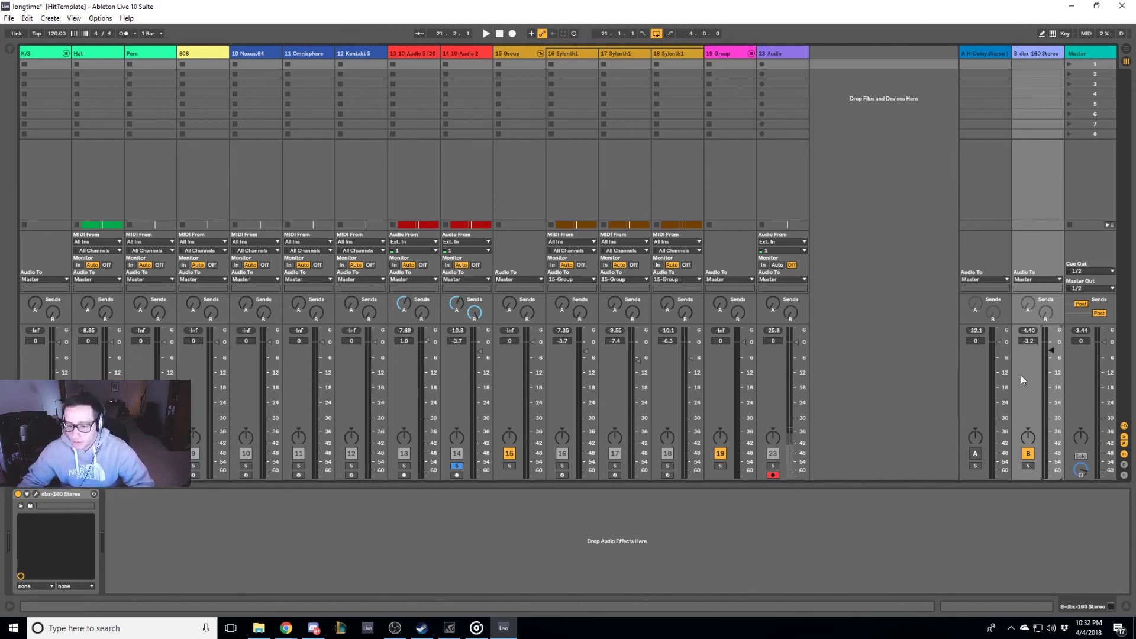
key(space)
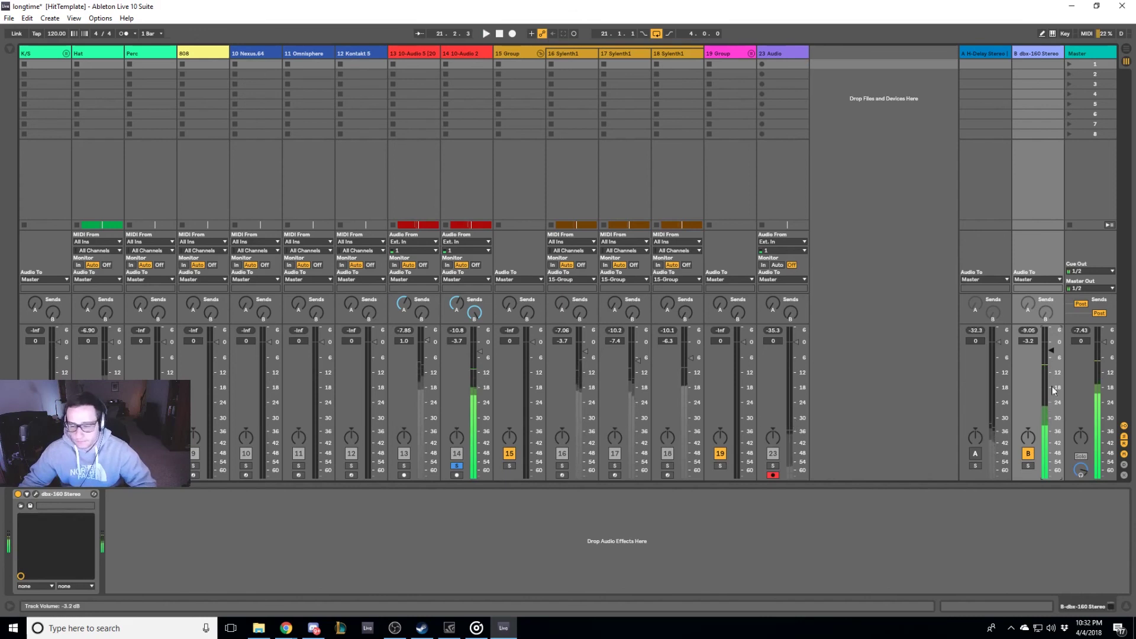
key(space)
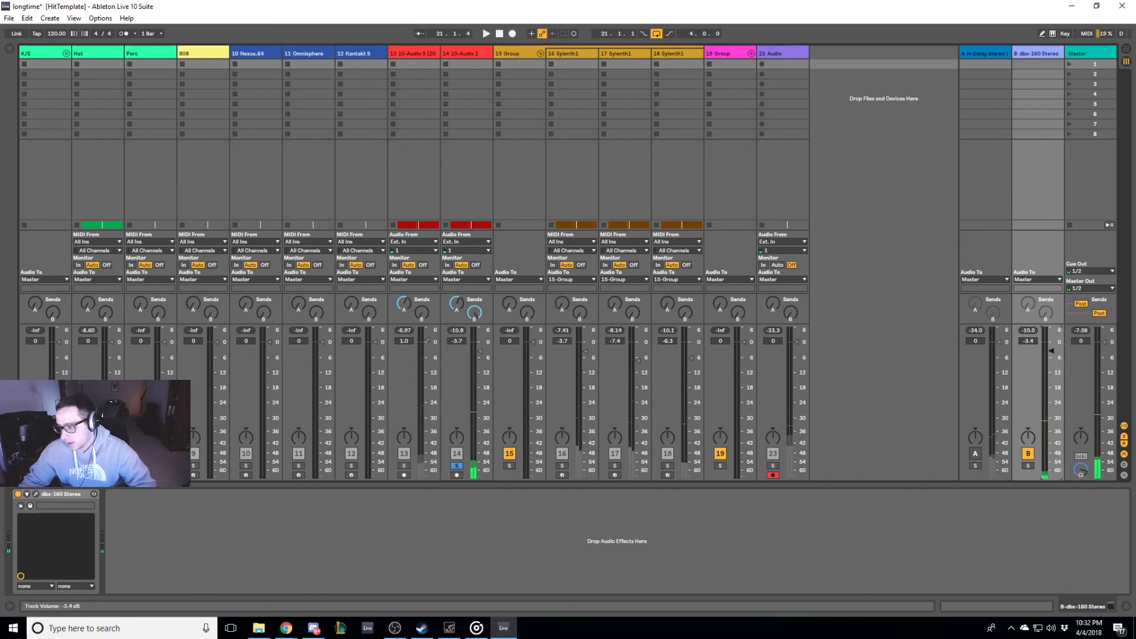
click(457, 467)
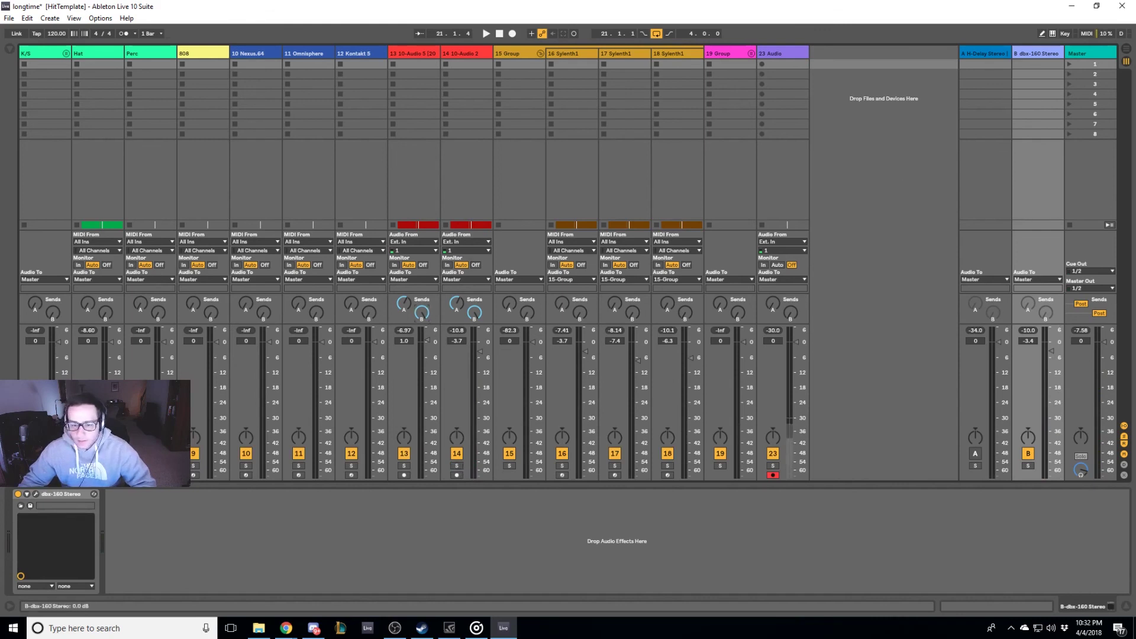
Select track 14, play the full mix, move the arrangement loop to bars 25–29, and return to the Session View mixer.
click(468, 53)
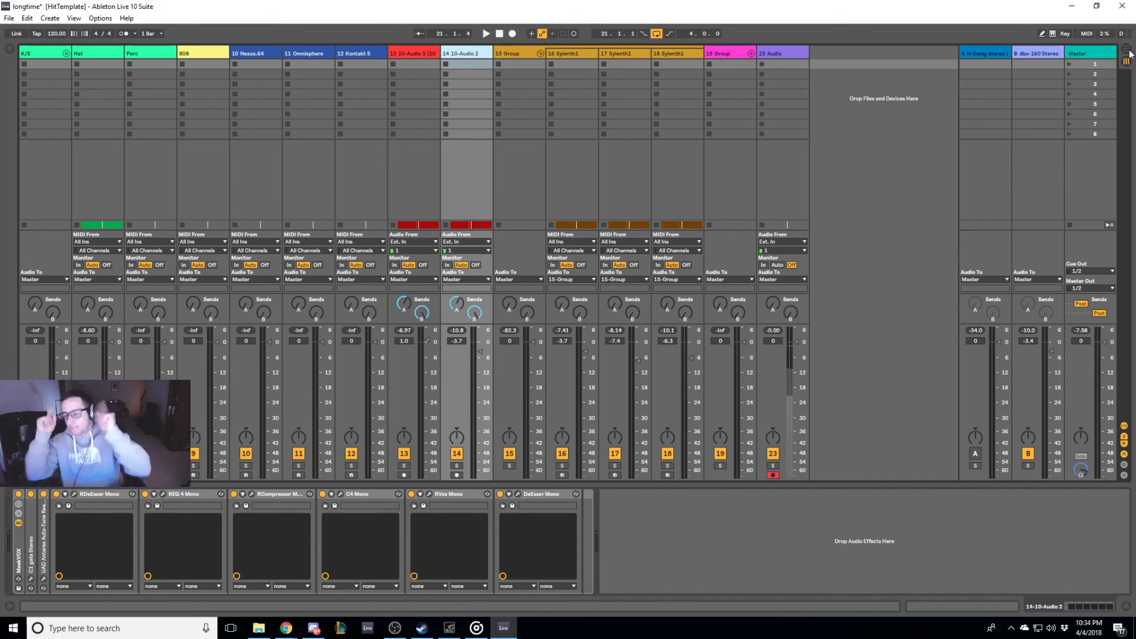
key(space)
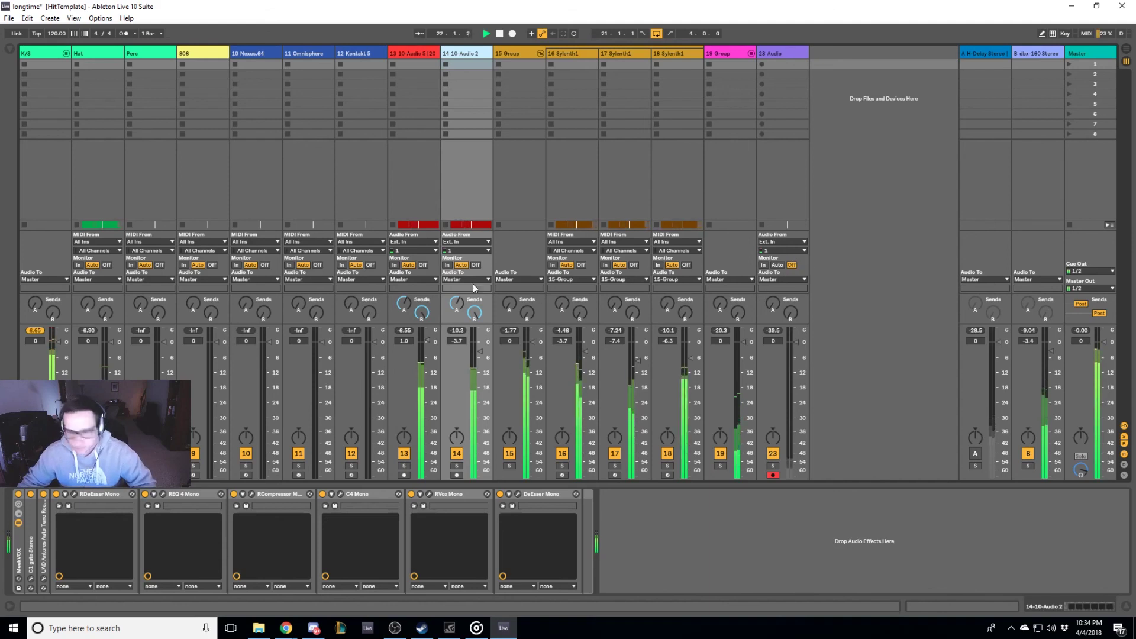
key(Tab)
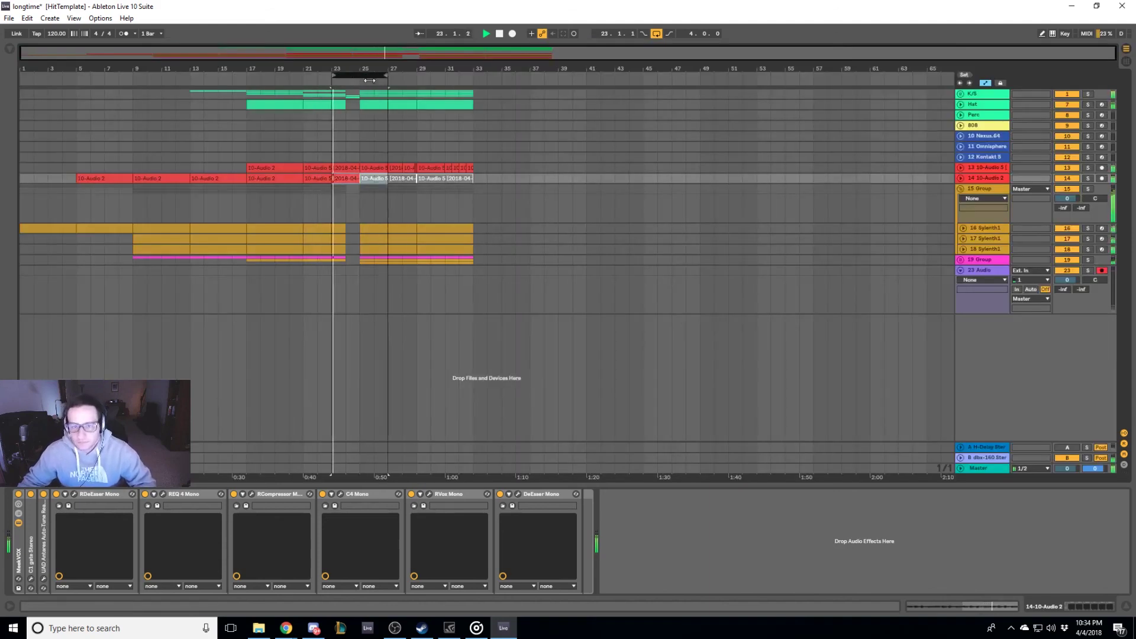
drag(369, 79, 398, 80)
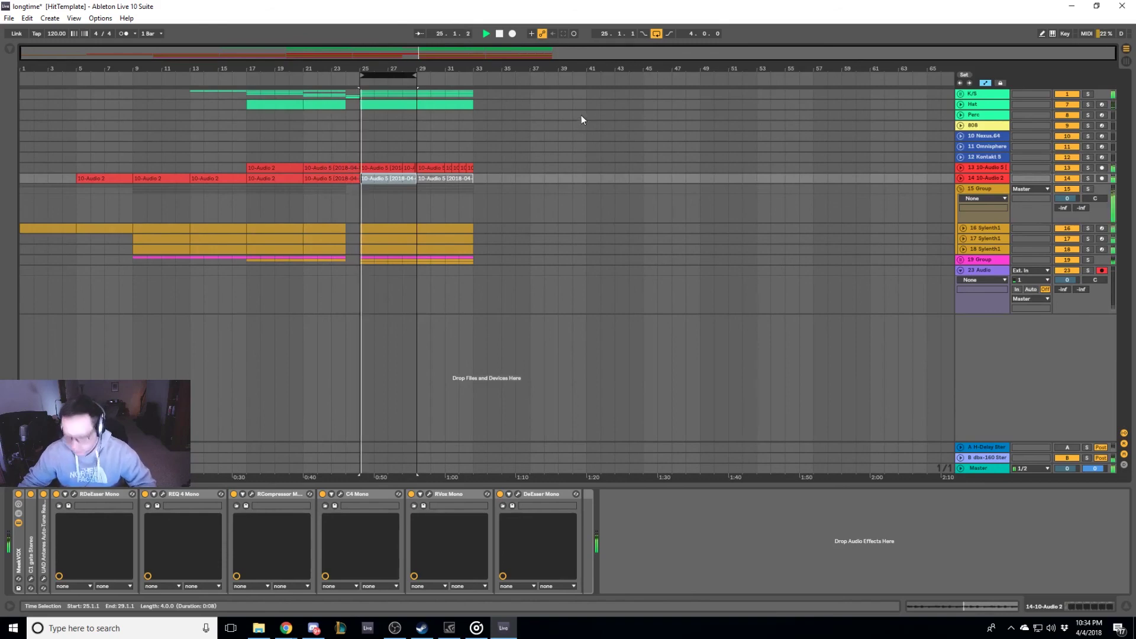
key(Tab)
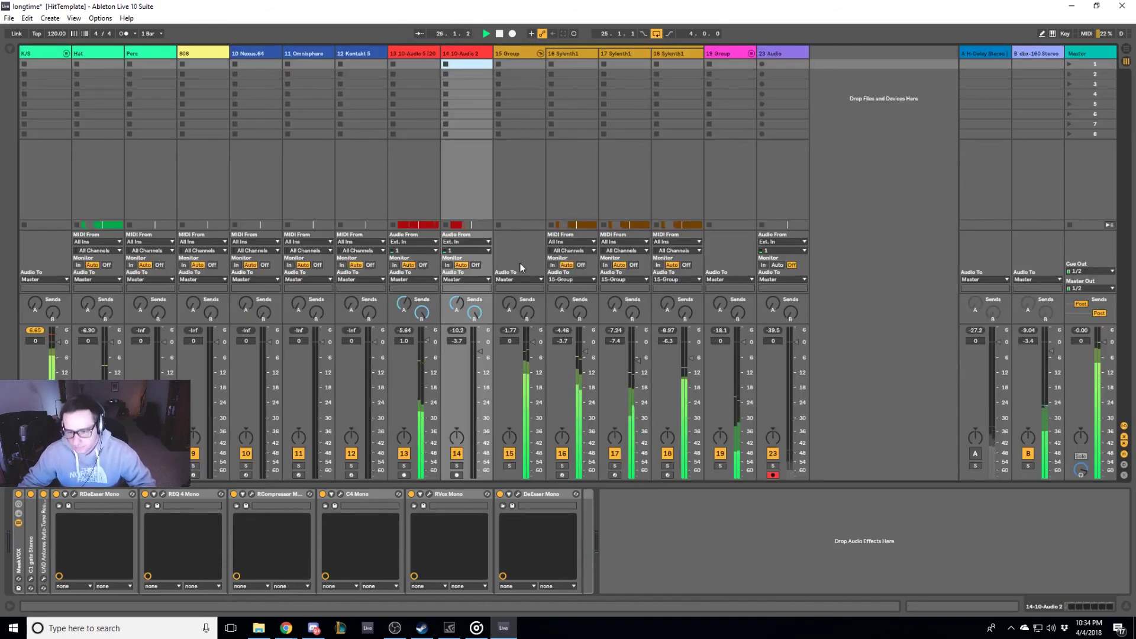